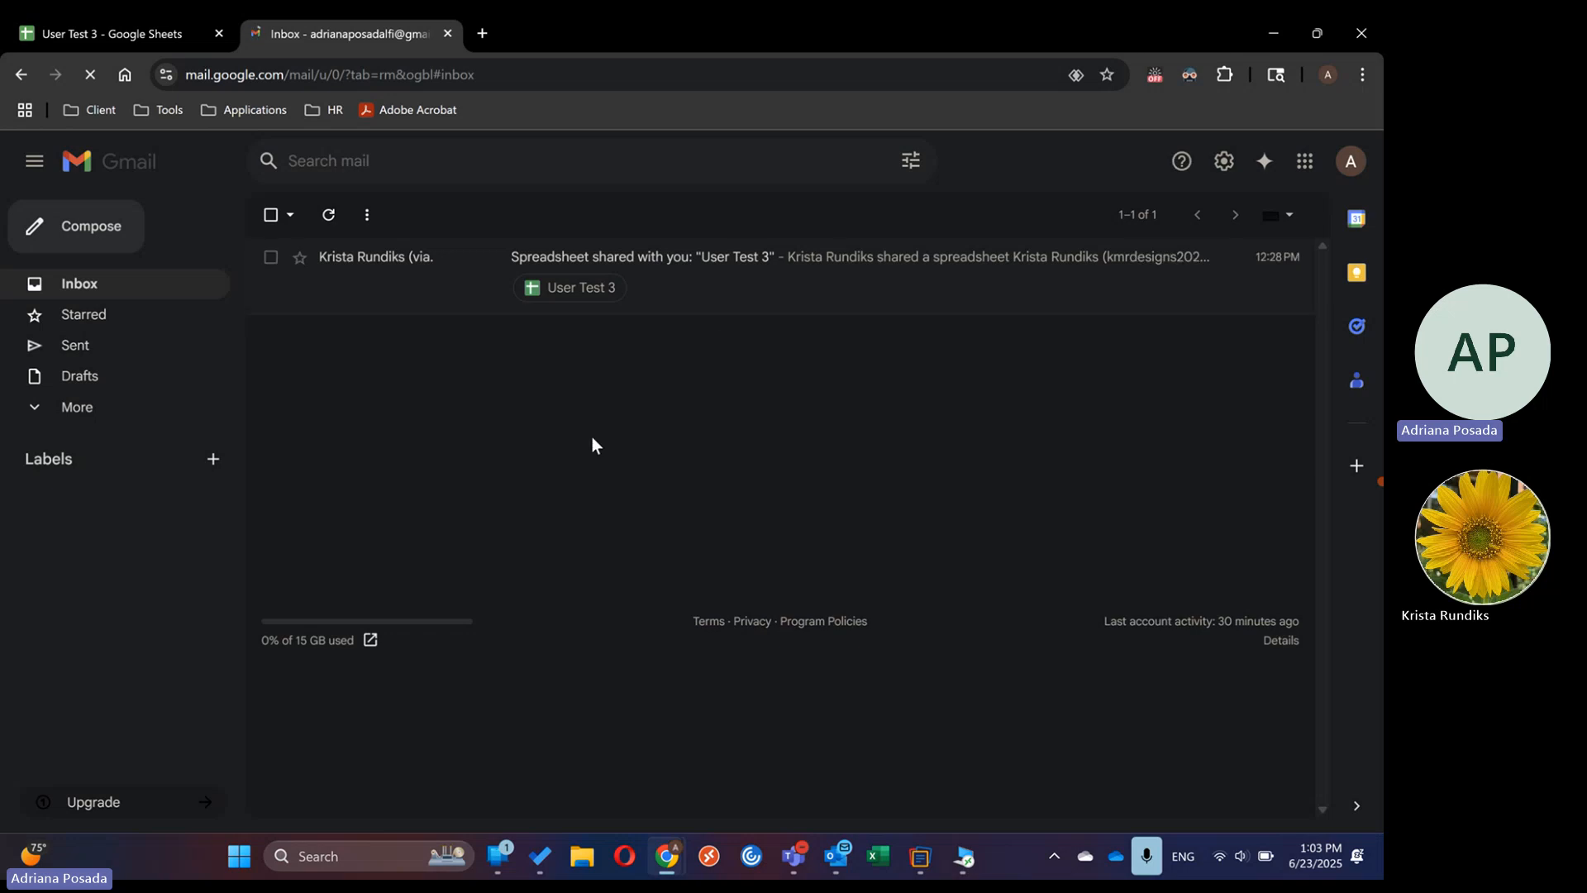
# - Open the email sharing the User Test 3 spreadsheet, review the invitation, and close the mail to return to the sheet
pyautogui.click(358, 261)
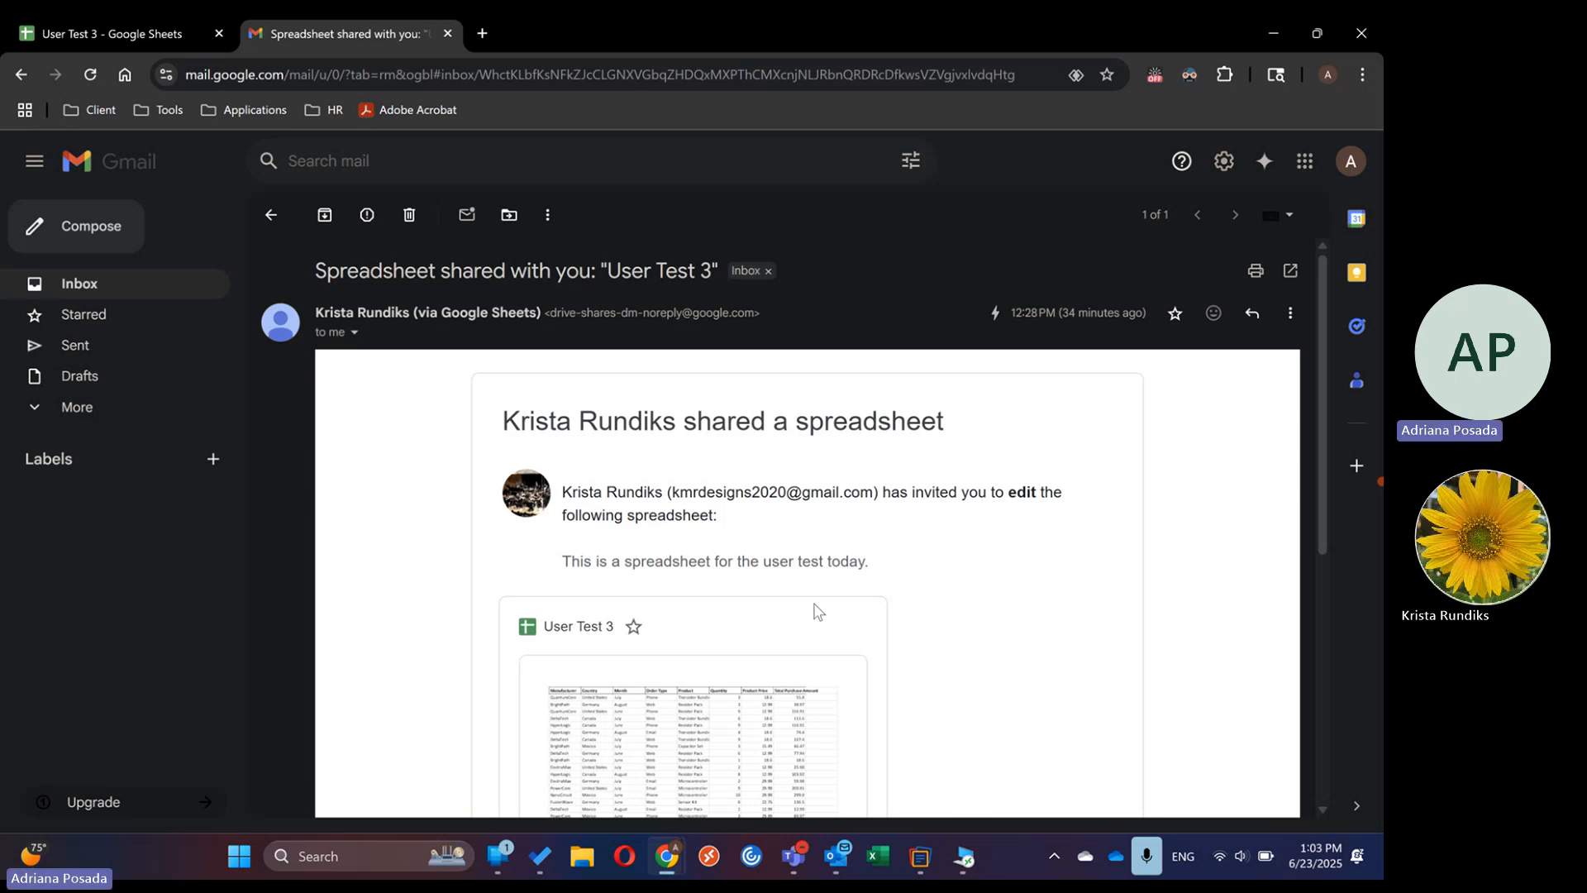
pyautogui.scroll(-3, 939, 588)
pyautogui.scroll(3, 872, 546)
pyautogui.scroll(-4, 892, 584)
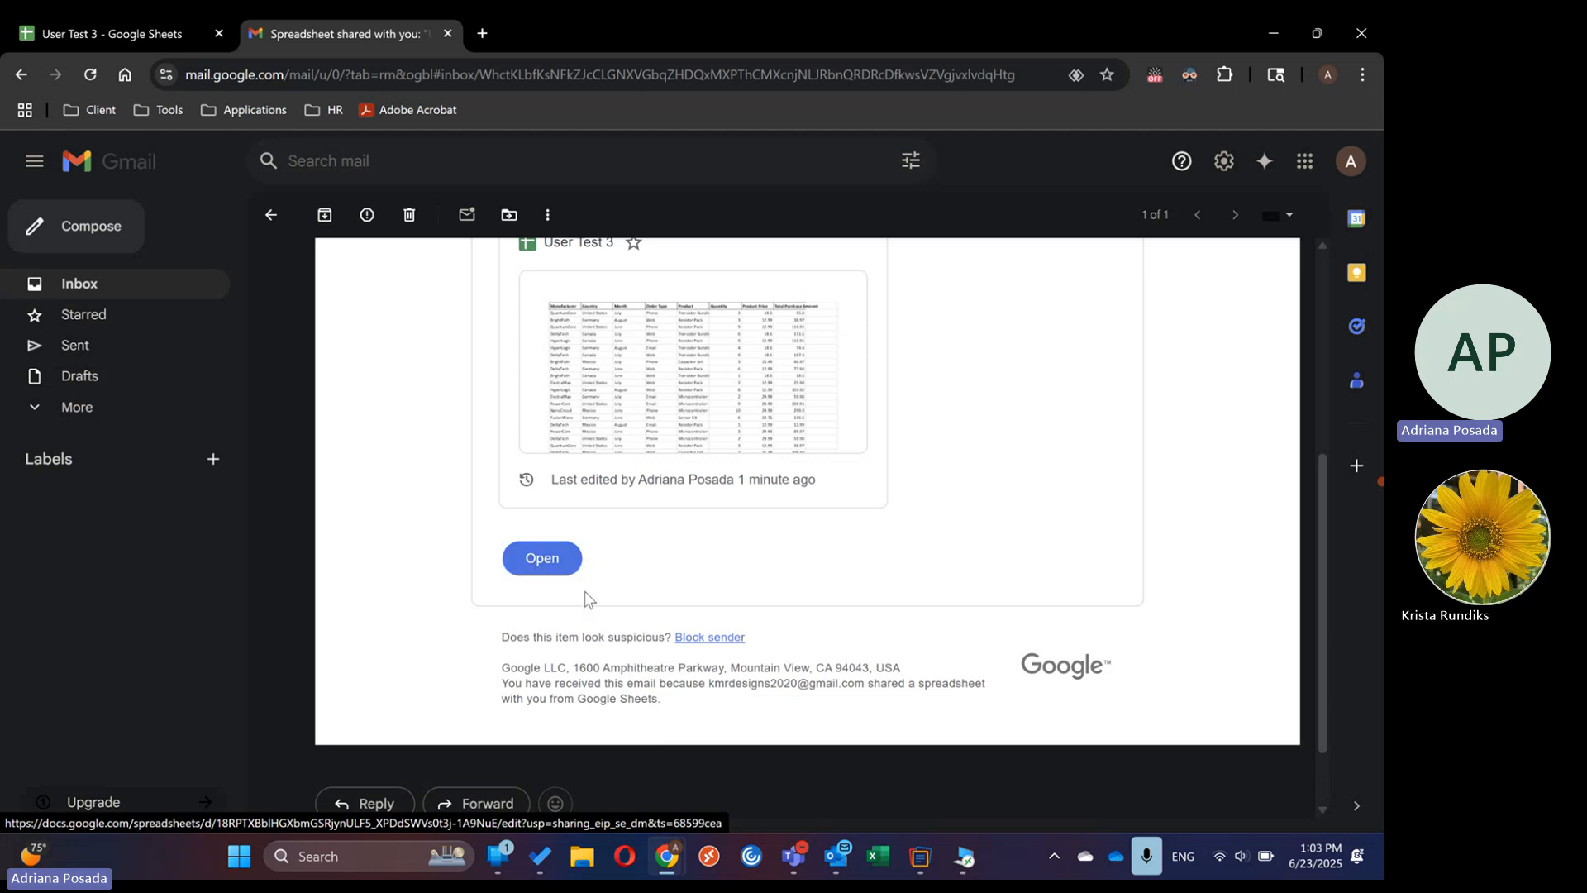
pyautogui.scroll(4, 579, 455)
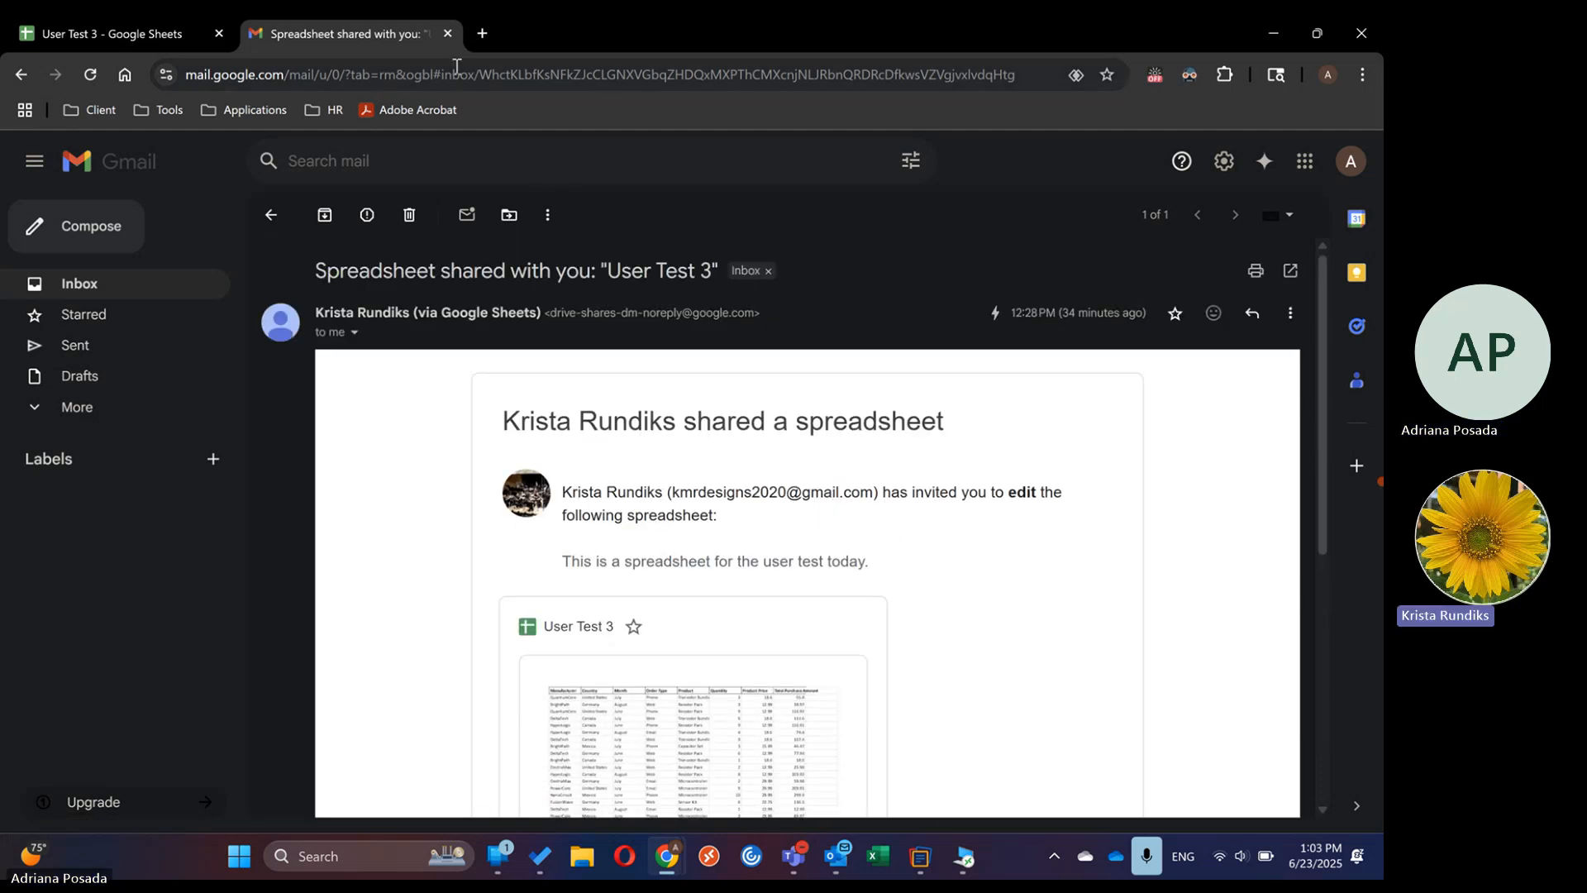
pyautogui.click(447, 34)
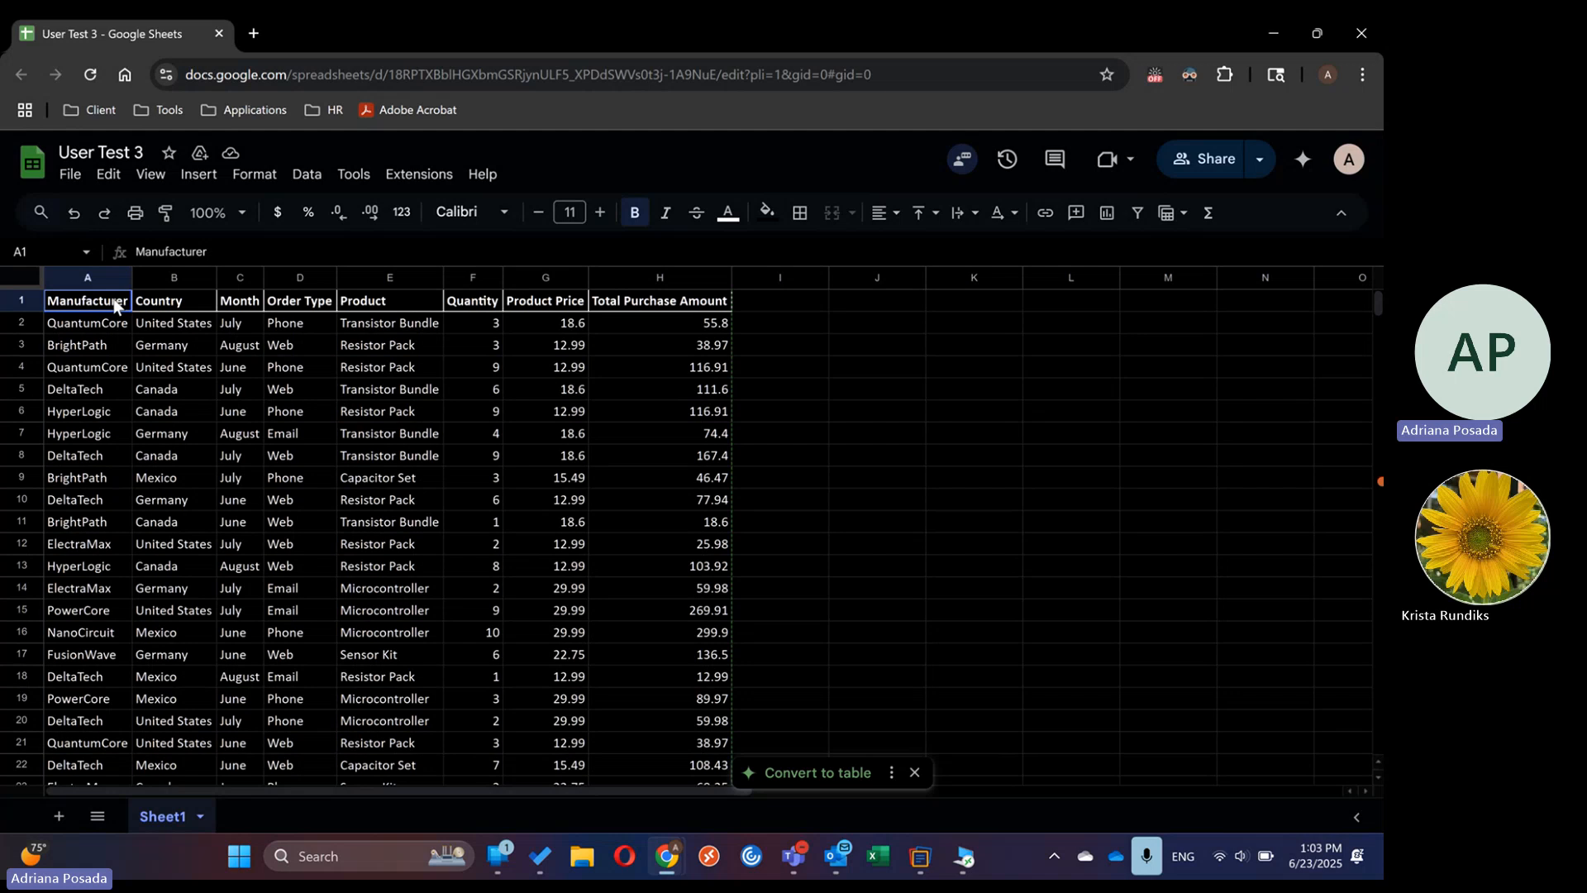
# - Add a filter to the header row A1:H1, from Manufacturer to Total Purchase Amount
pyautogui.moveTo(156, 303); pyautogui.dragTo(250, 305)
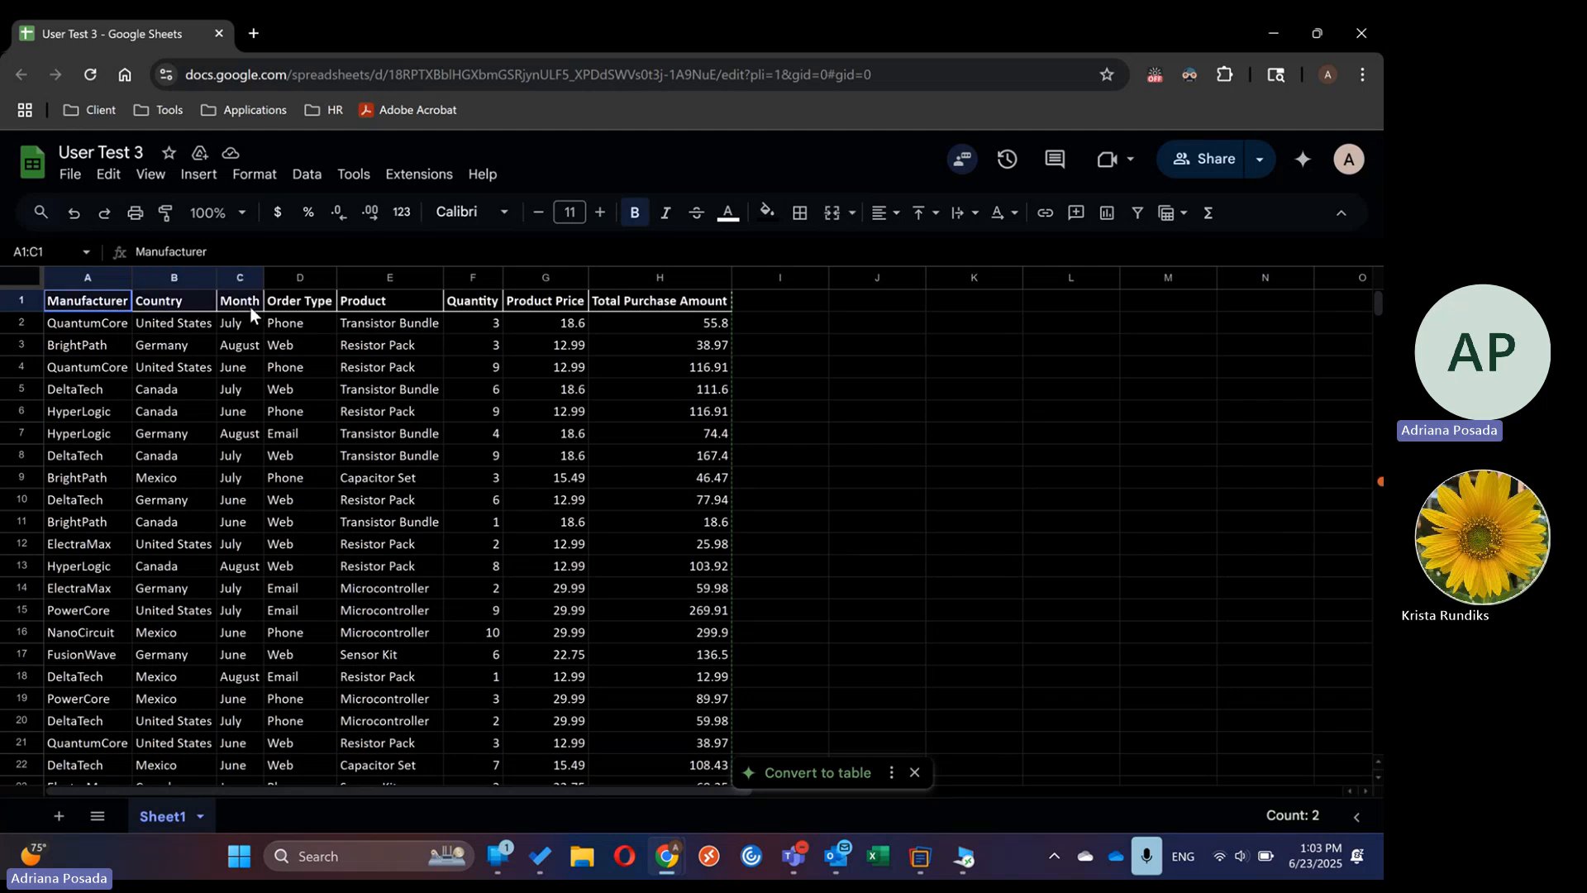
pyautogui.click(105, 302)
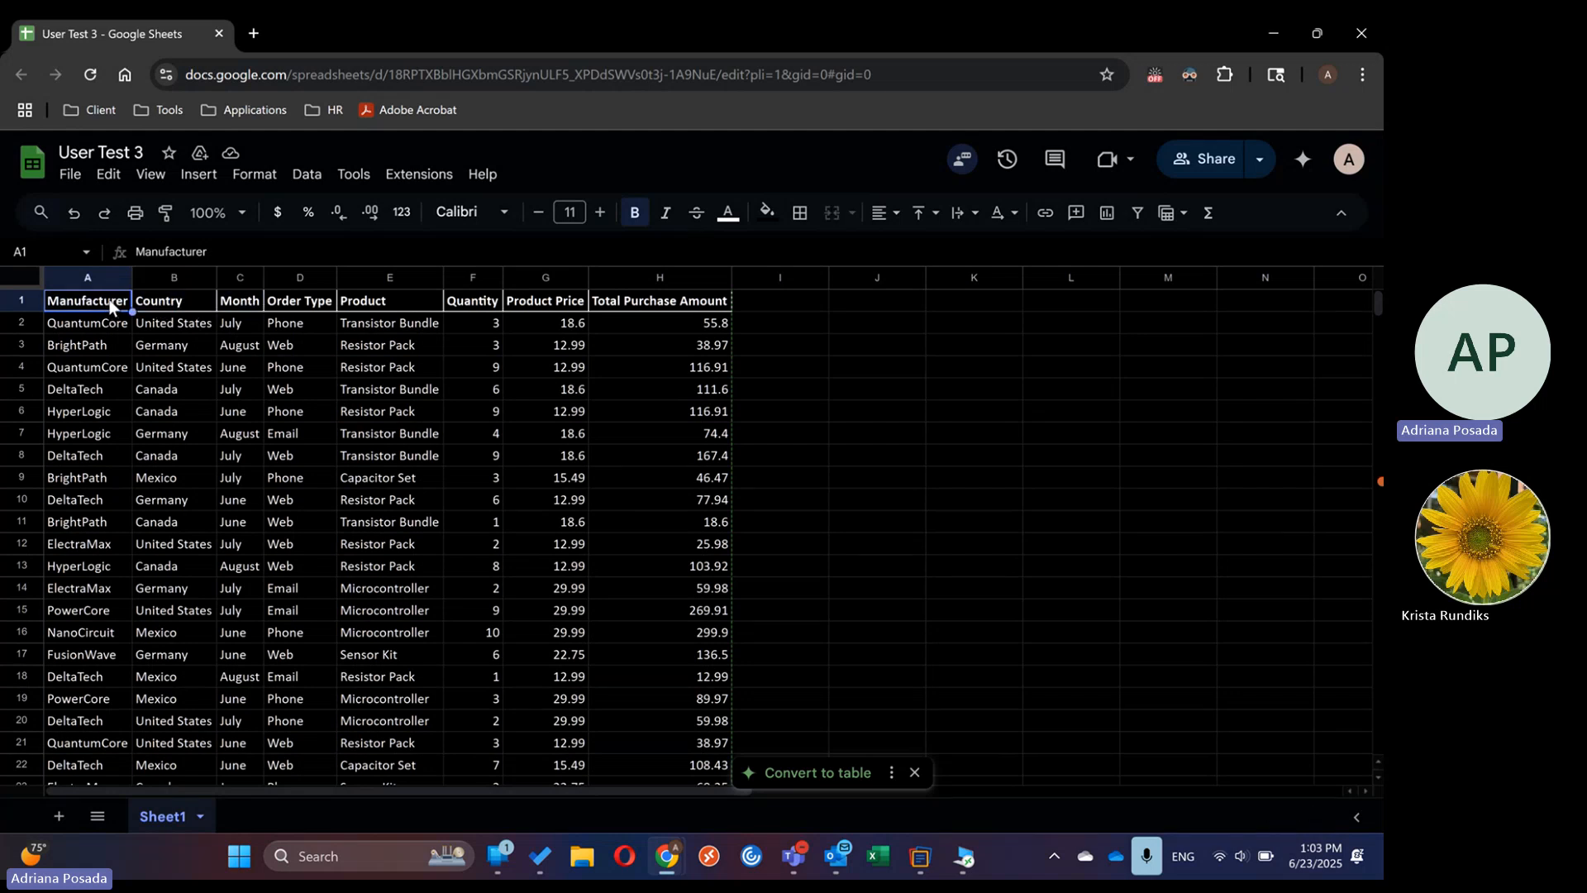
pyautogui.moveTo(111, 299); pyautogui.dragTo(705, 304)
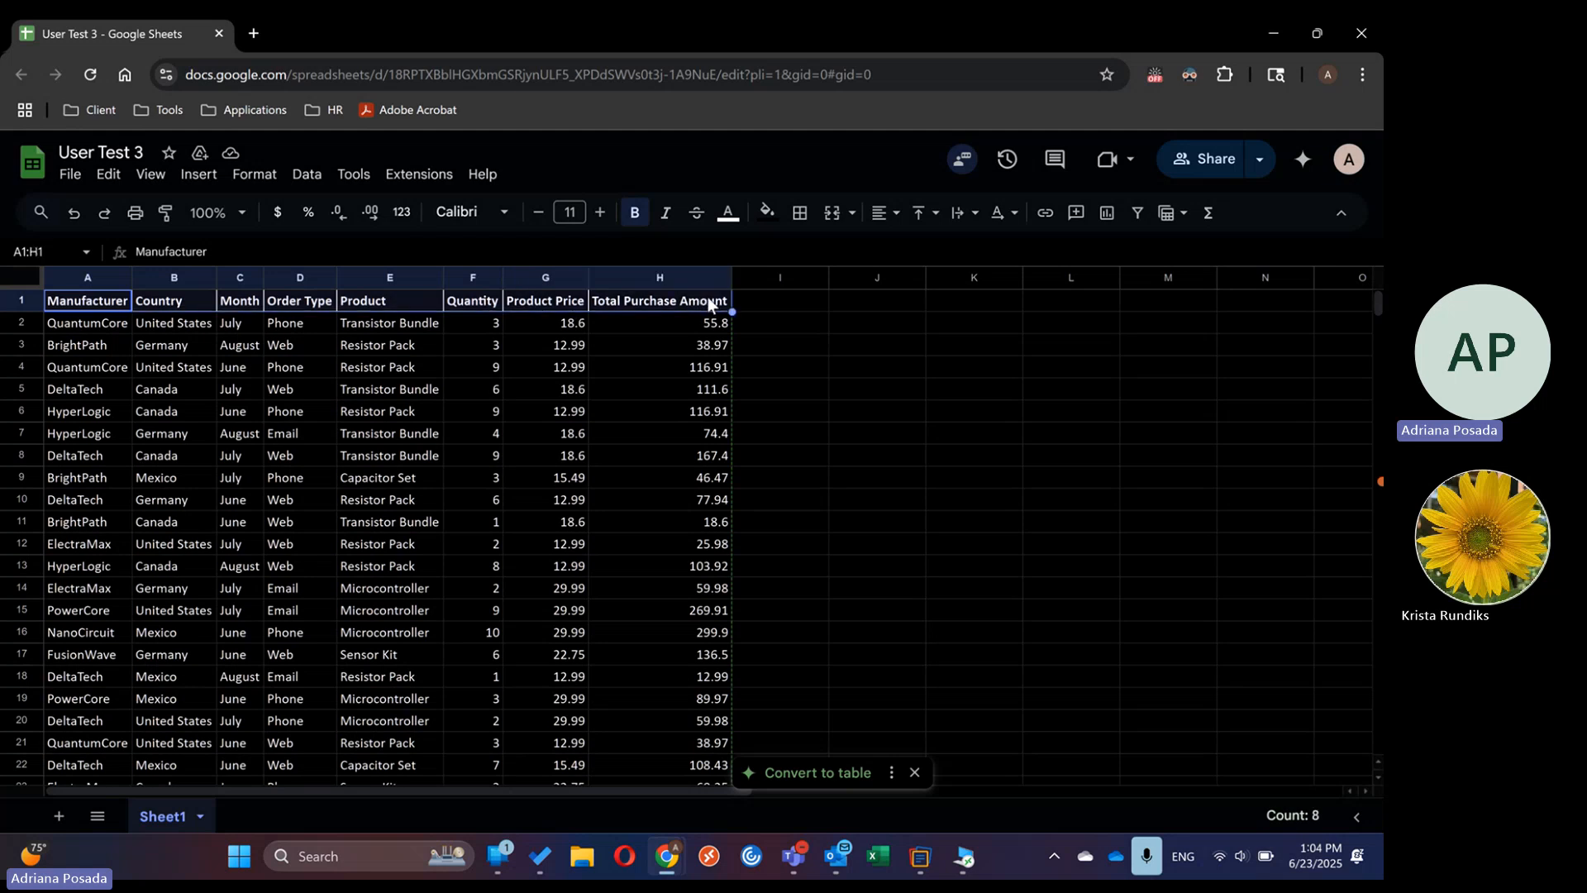
pyautogui.click(1136, 216)
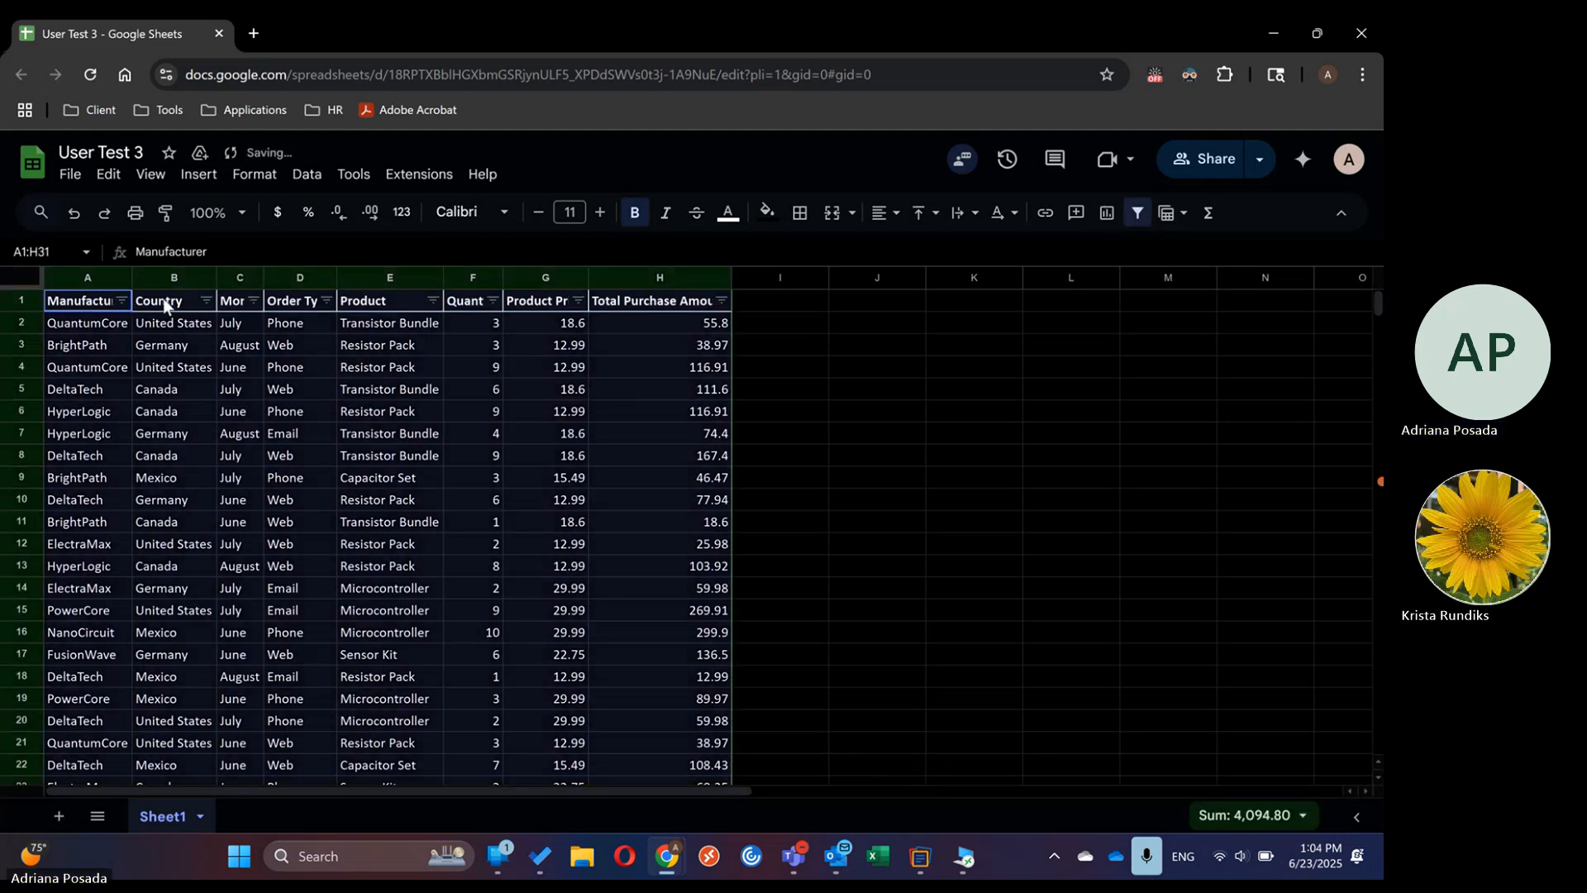
# - Filter the Country column by values, excluding Germany and Mexico so that only Canada and United States remain
pyautogui.click(205, 300)
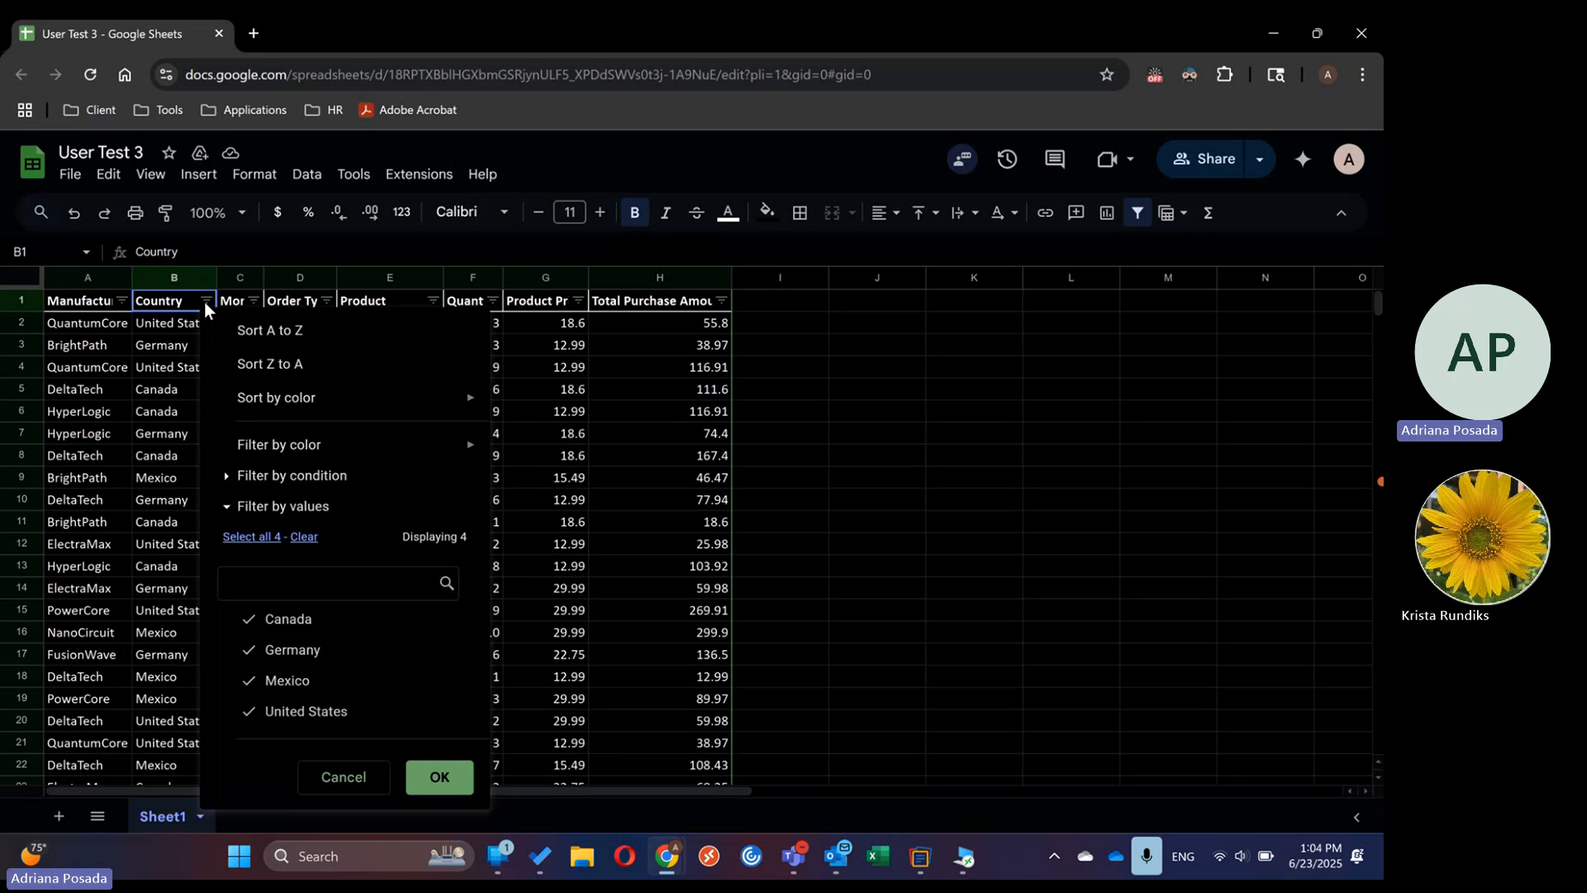
pyautogui.click(297, 653)
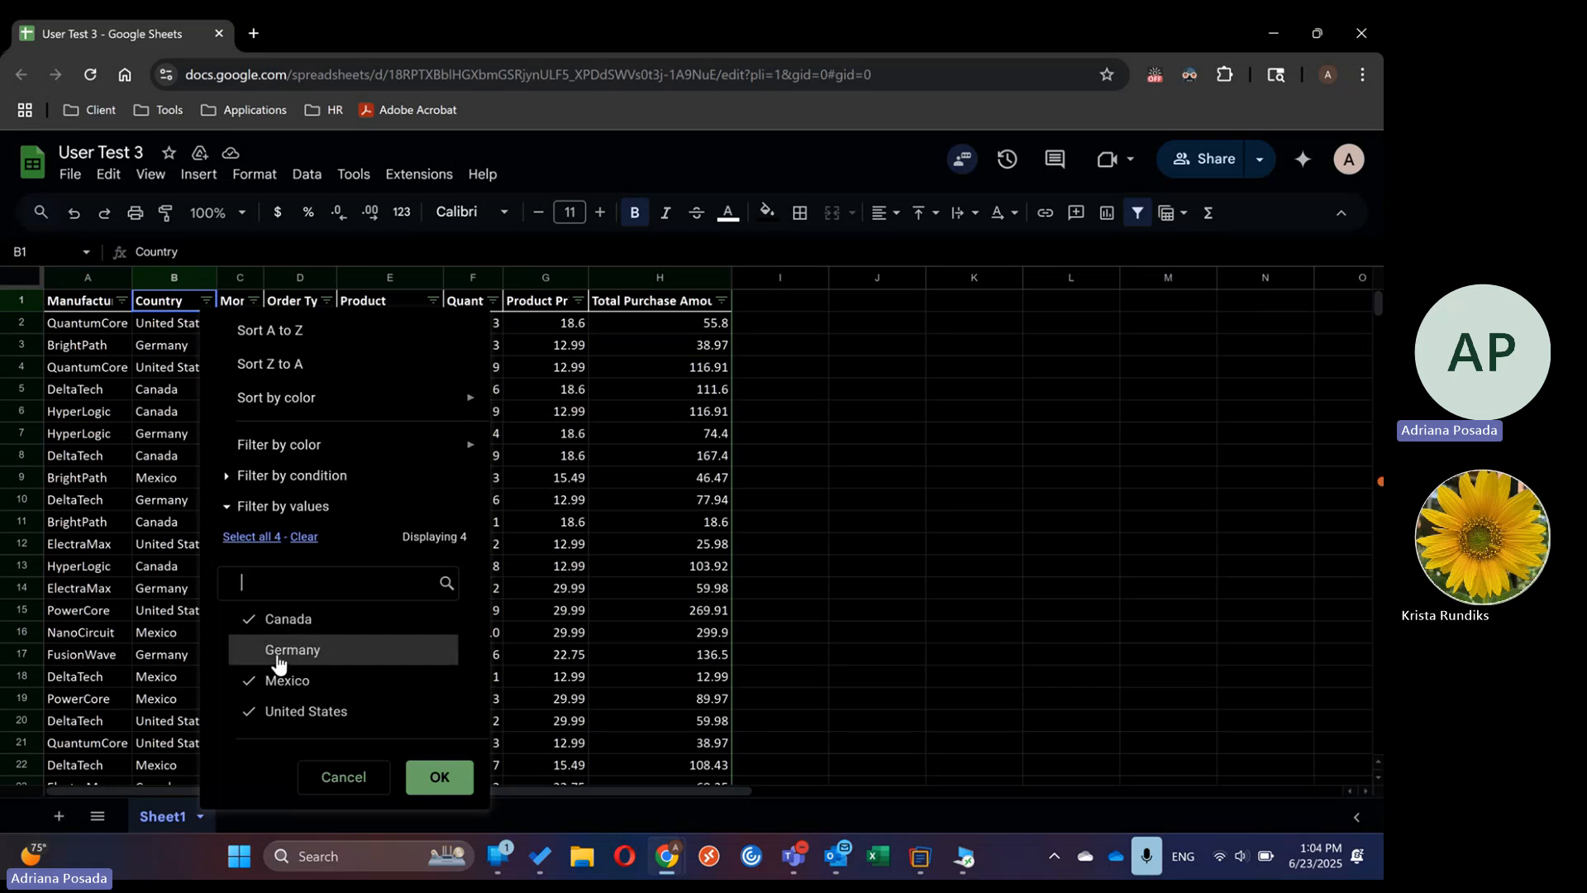
pyautogui.click(283, 683)
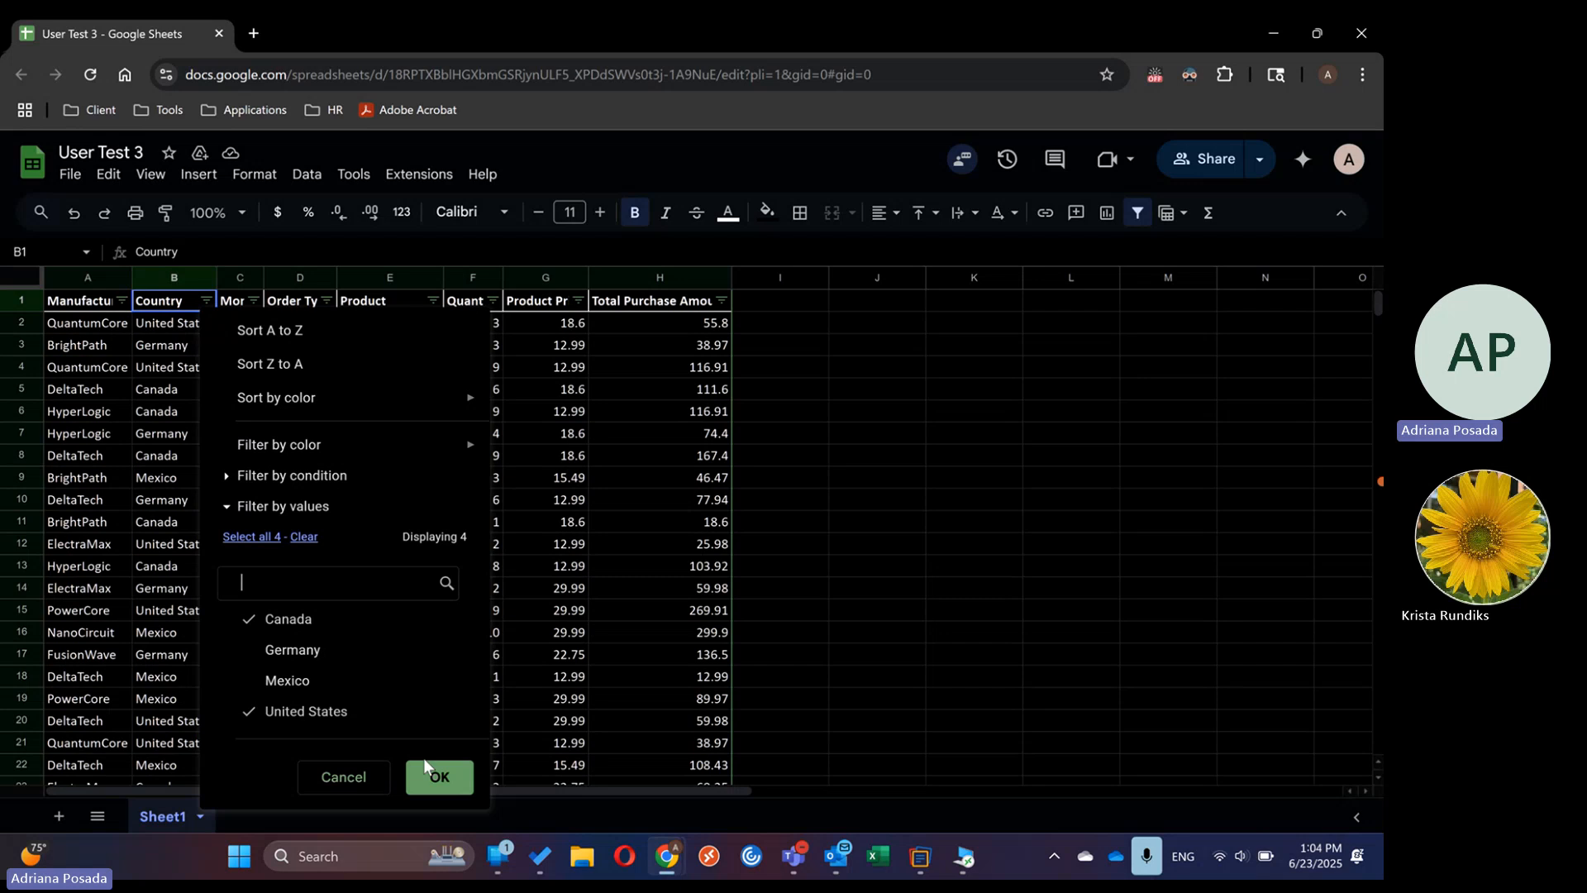
pyautogui.click(436, 778)
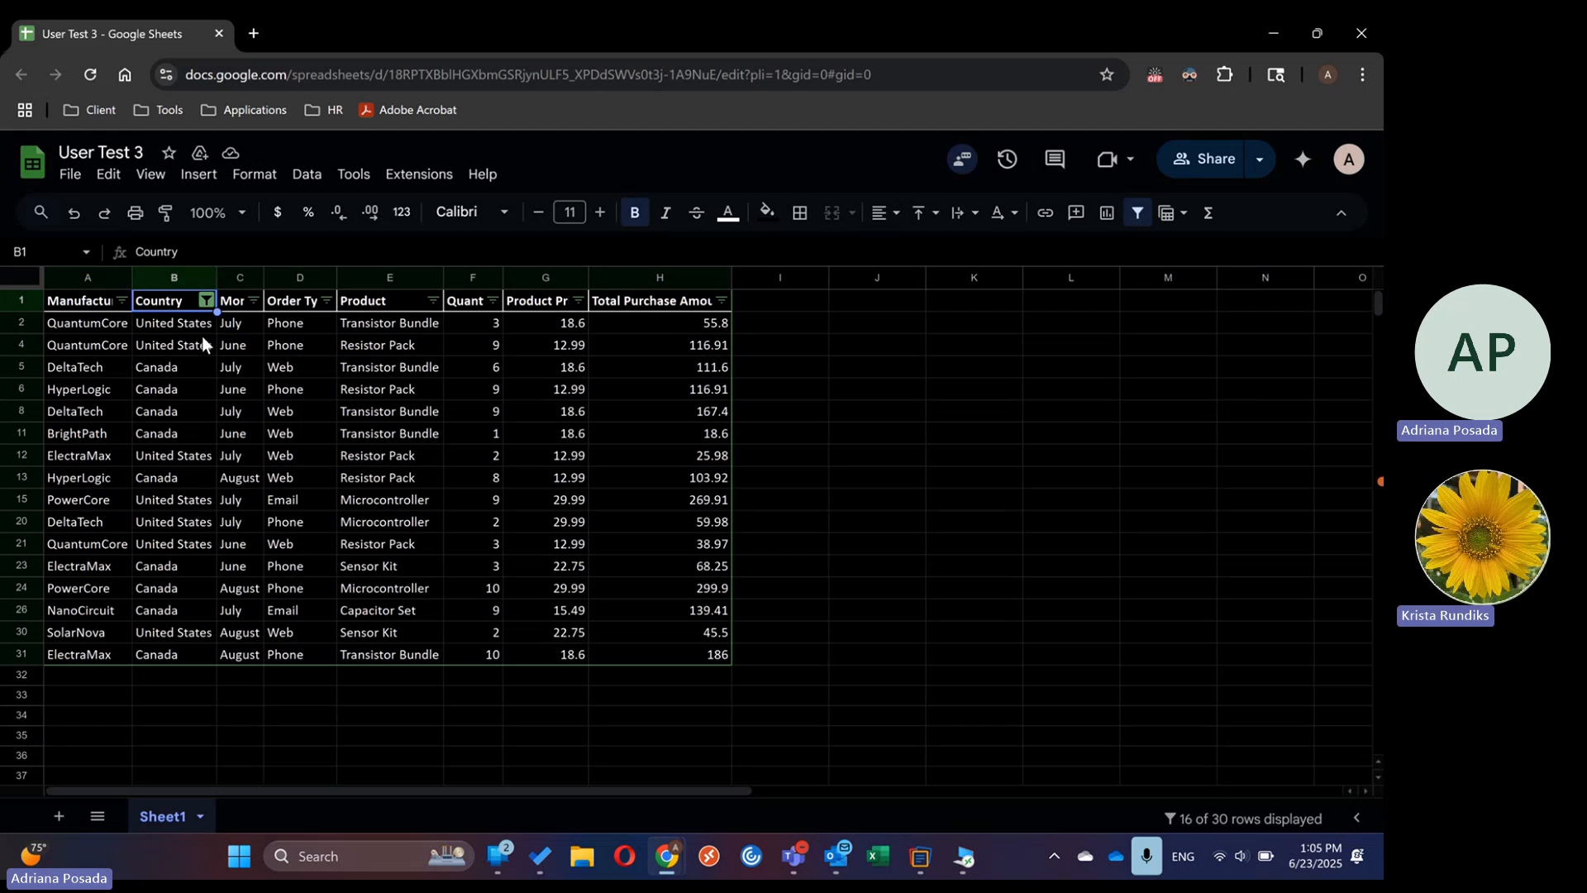
# - Enter =SUM(H2:H31) in cell H32 beneath the Total Purchase Amount column
pyautogui.click(691, 677)
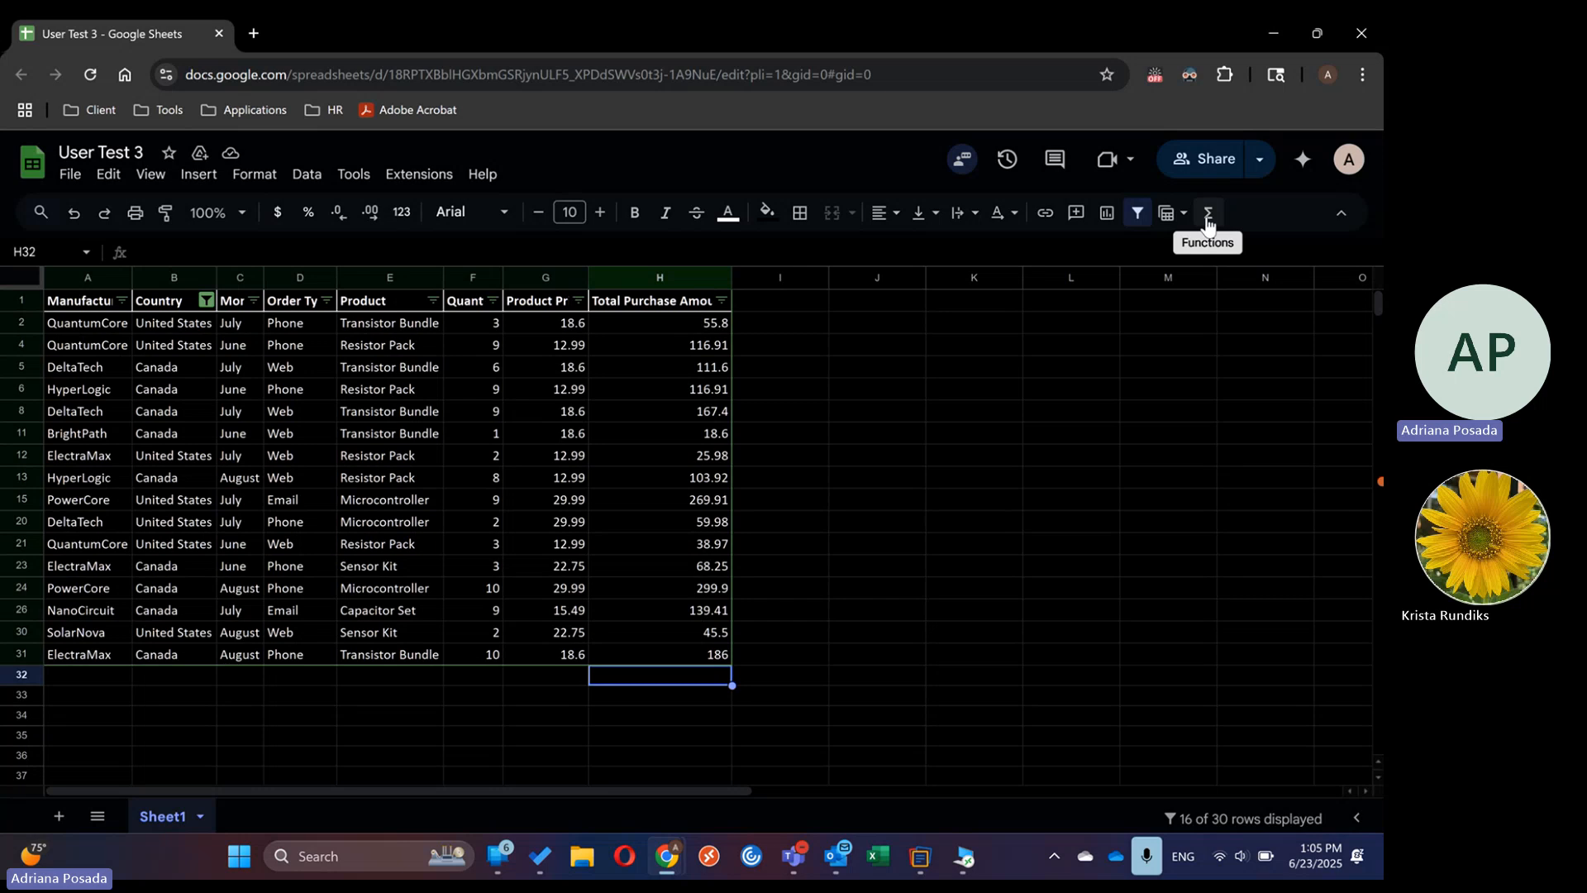
pyautogui.click(1208, 216)
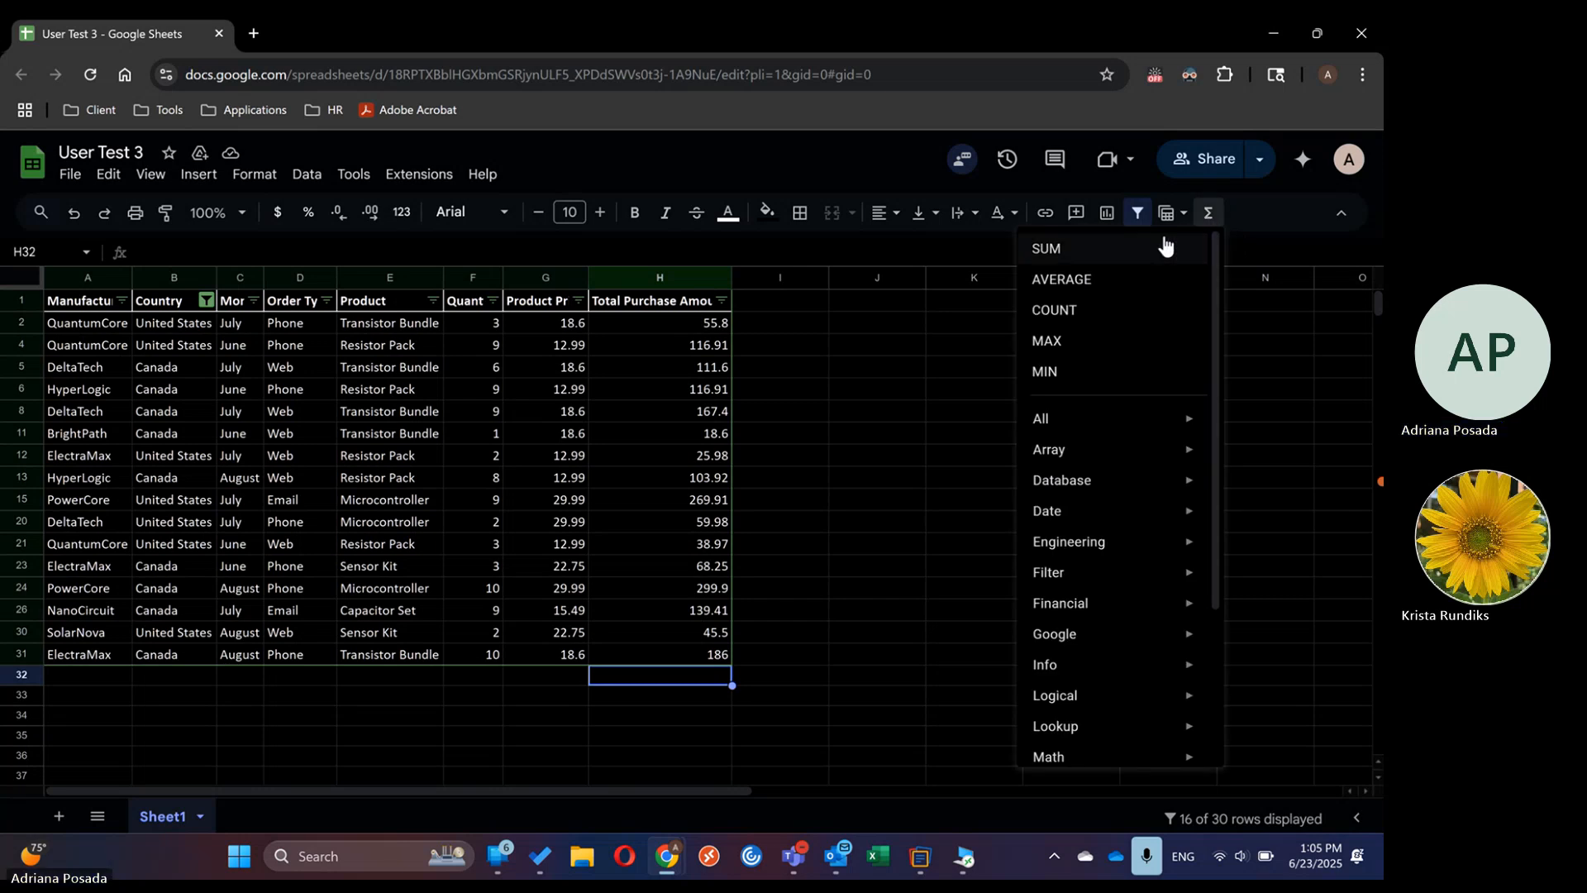
pyautogui.click(1068, 249)
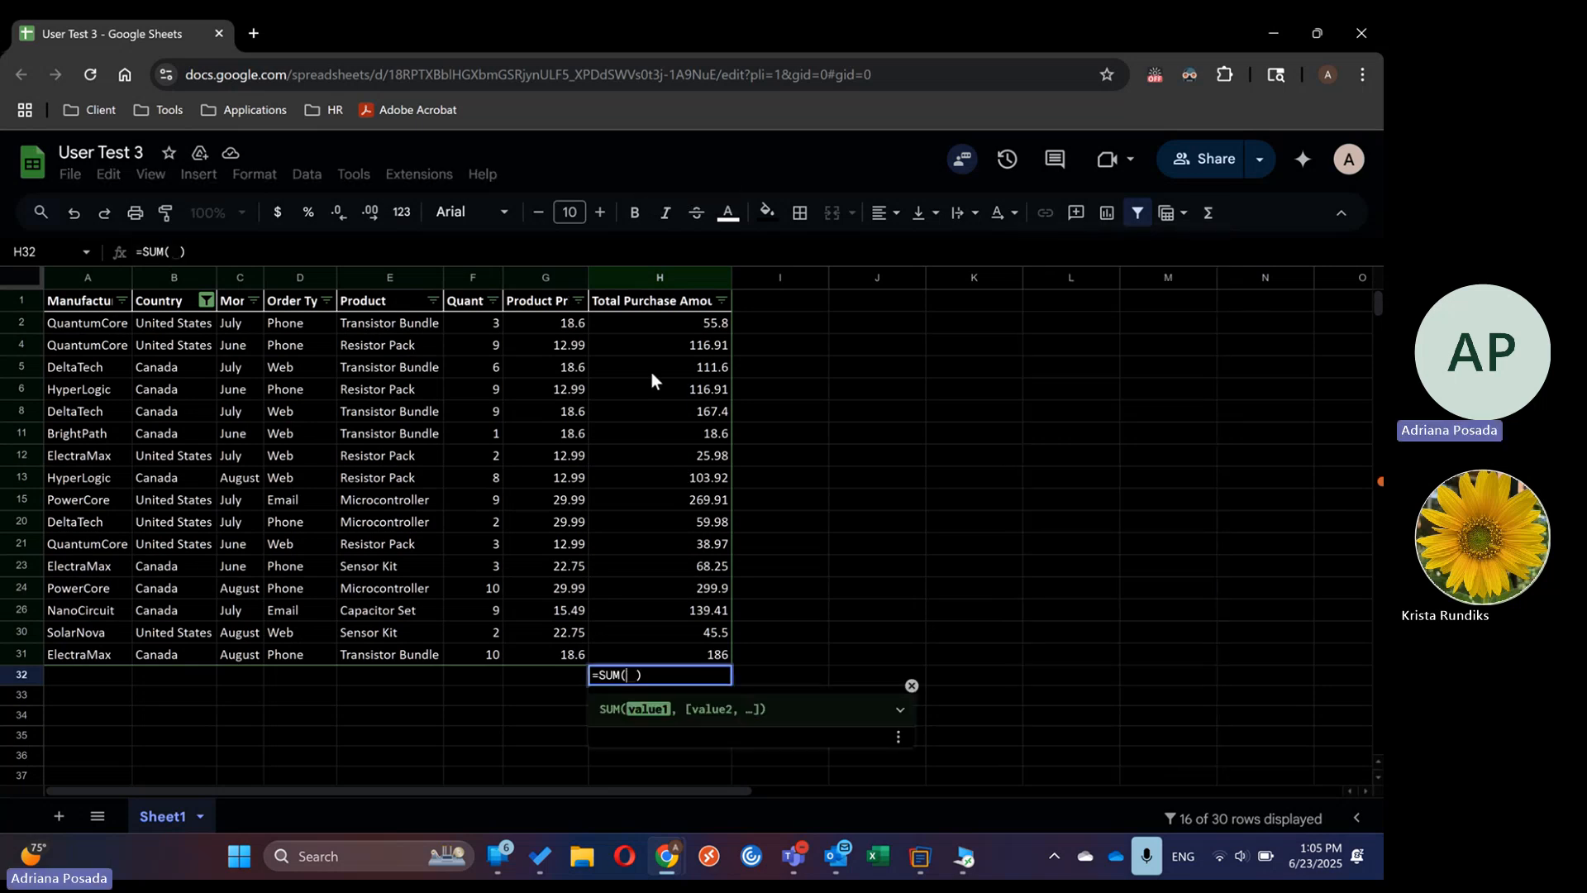
pyautogui.moveTo(667, 324); pyautogui.dragTo(677, 647)
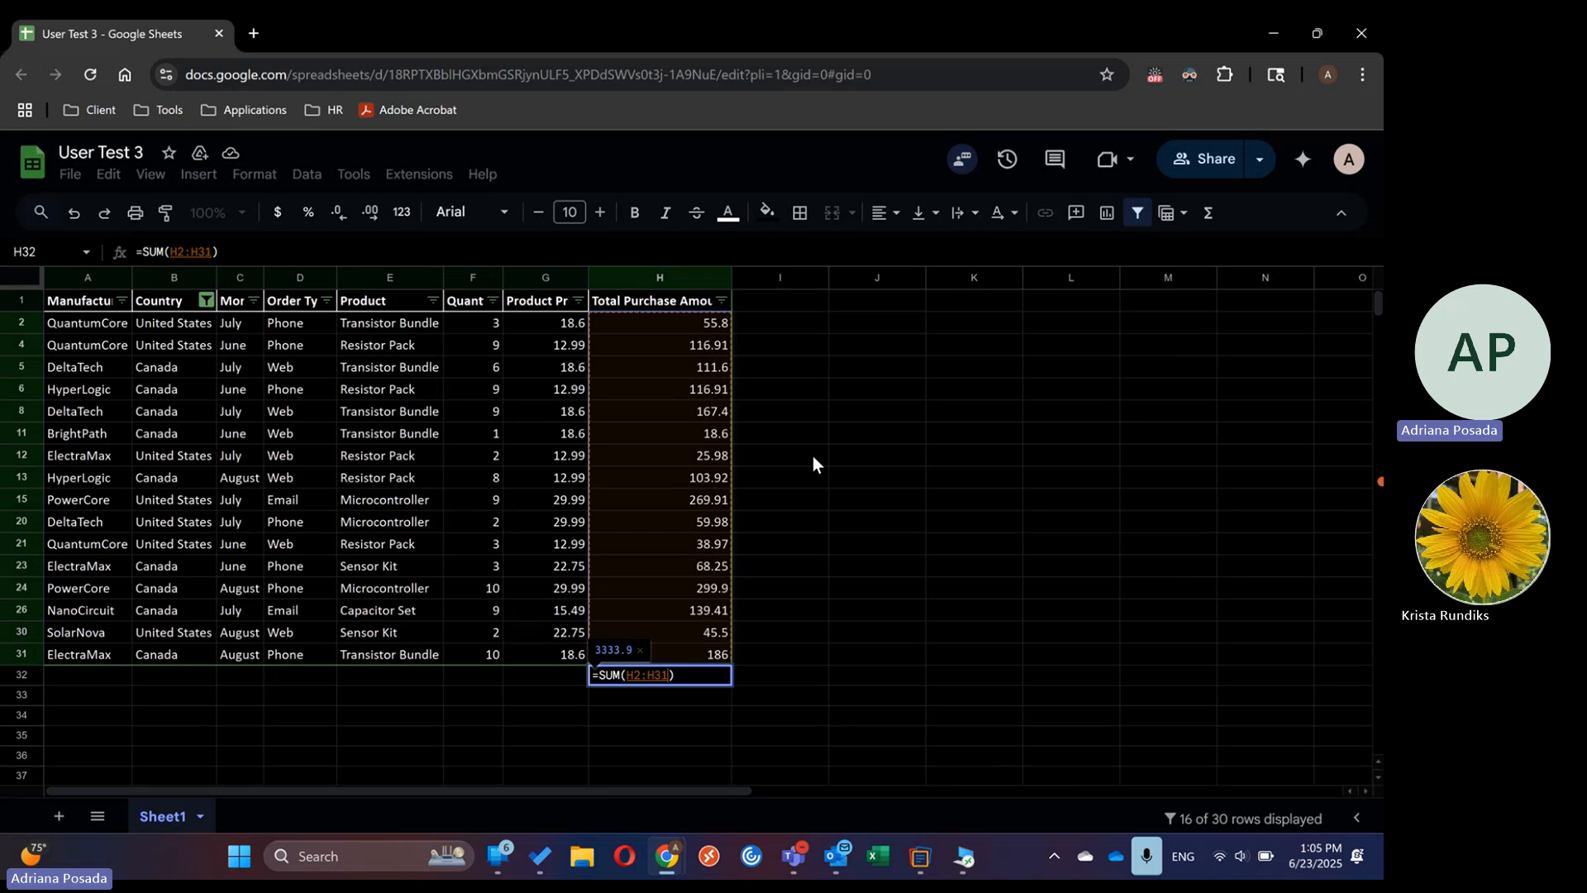
pyautogui.press('Return')
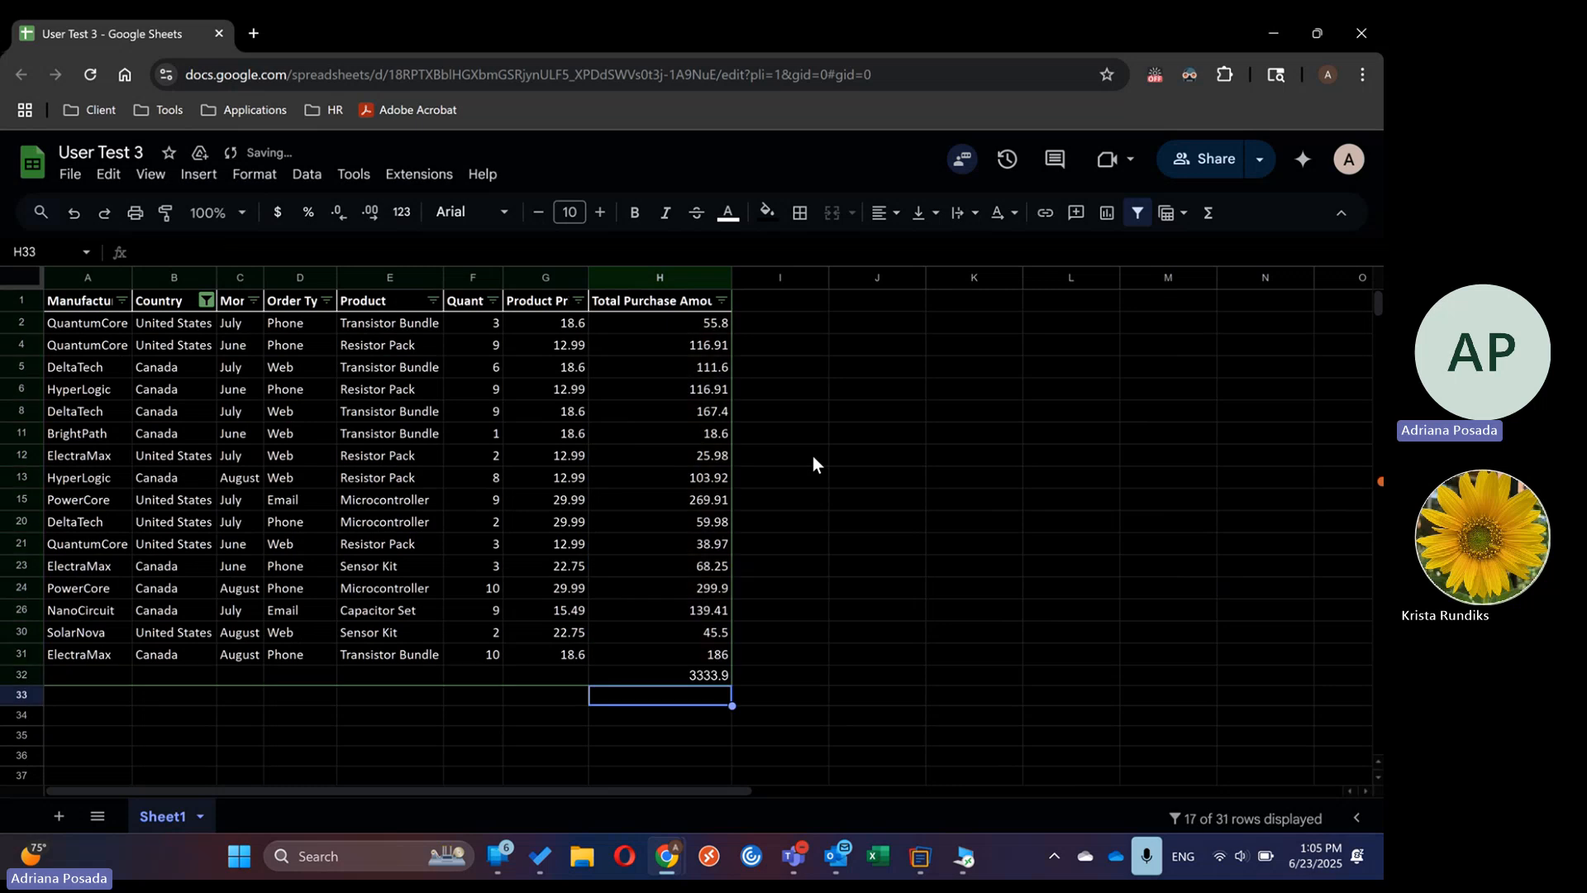
# - Check the SUM formula in cell H32 and cut it out of the cell
pyautogui.click(702, 674)
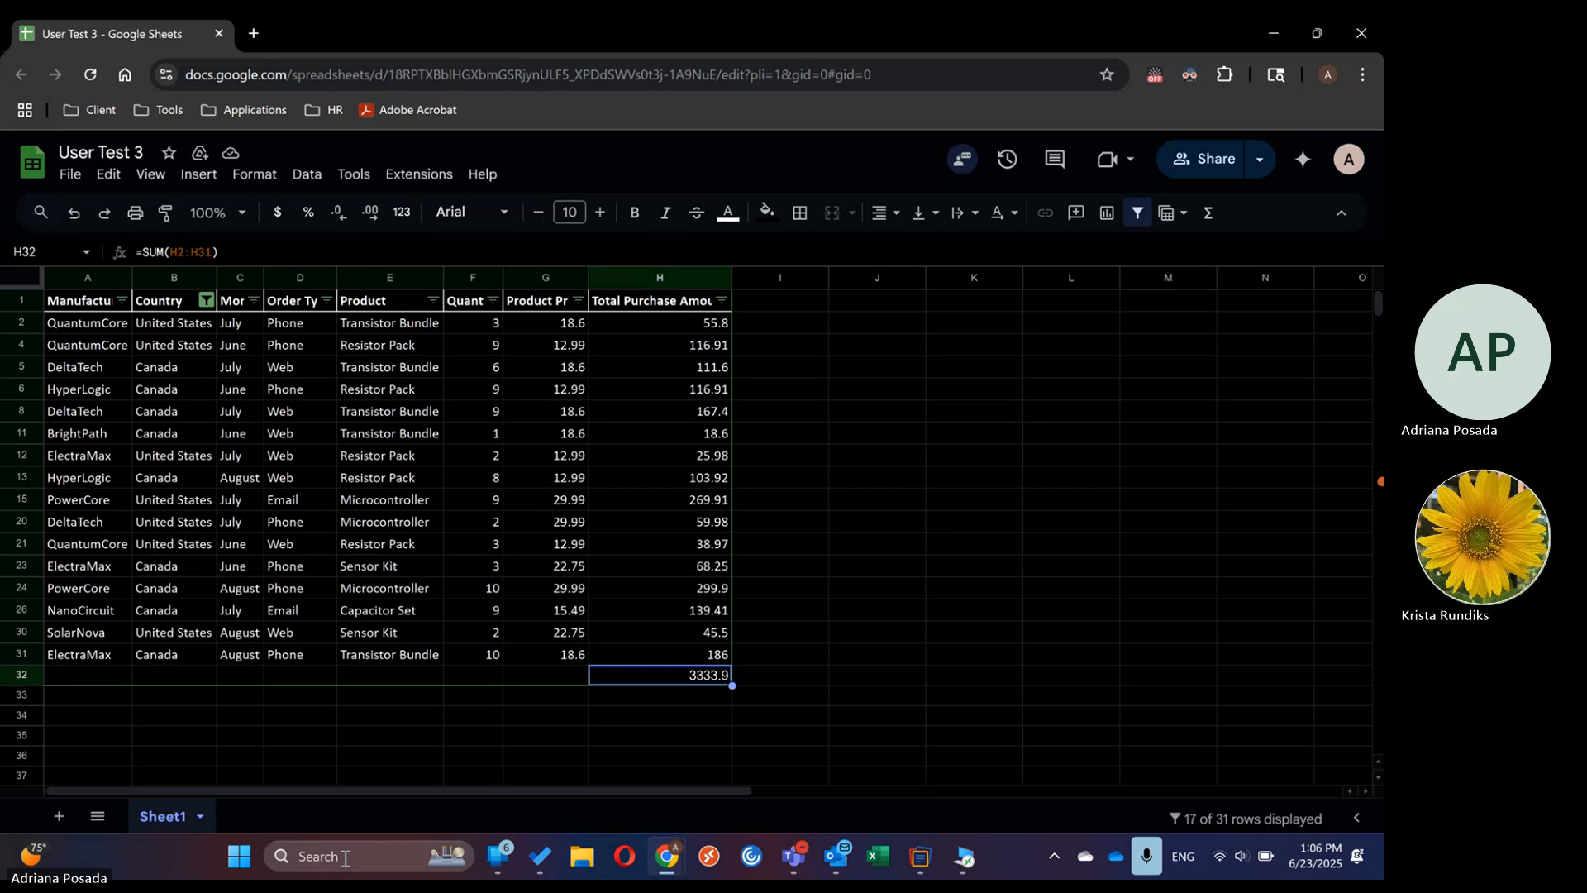
pyautogui.doubleClick(675, 678)
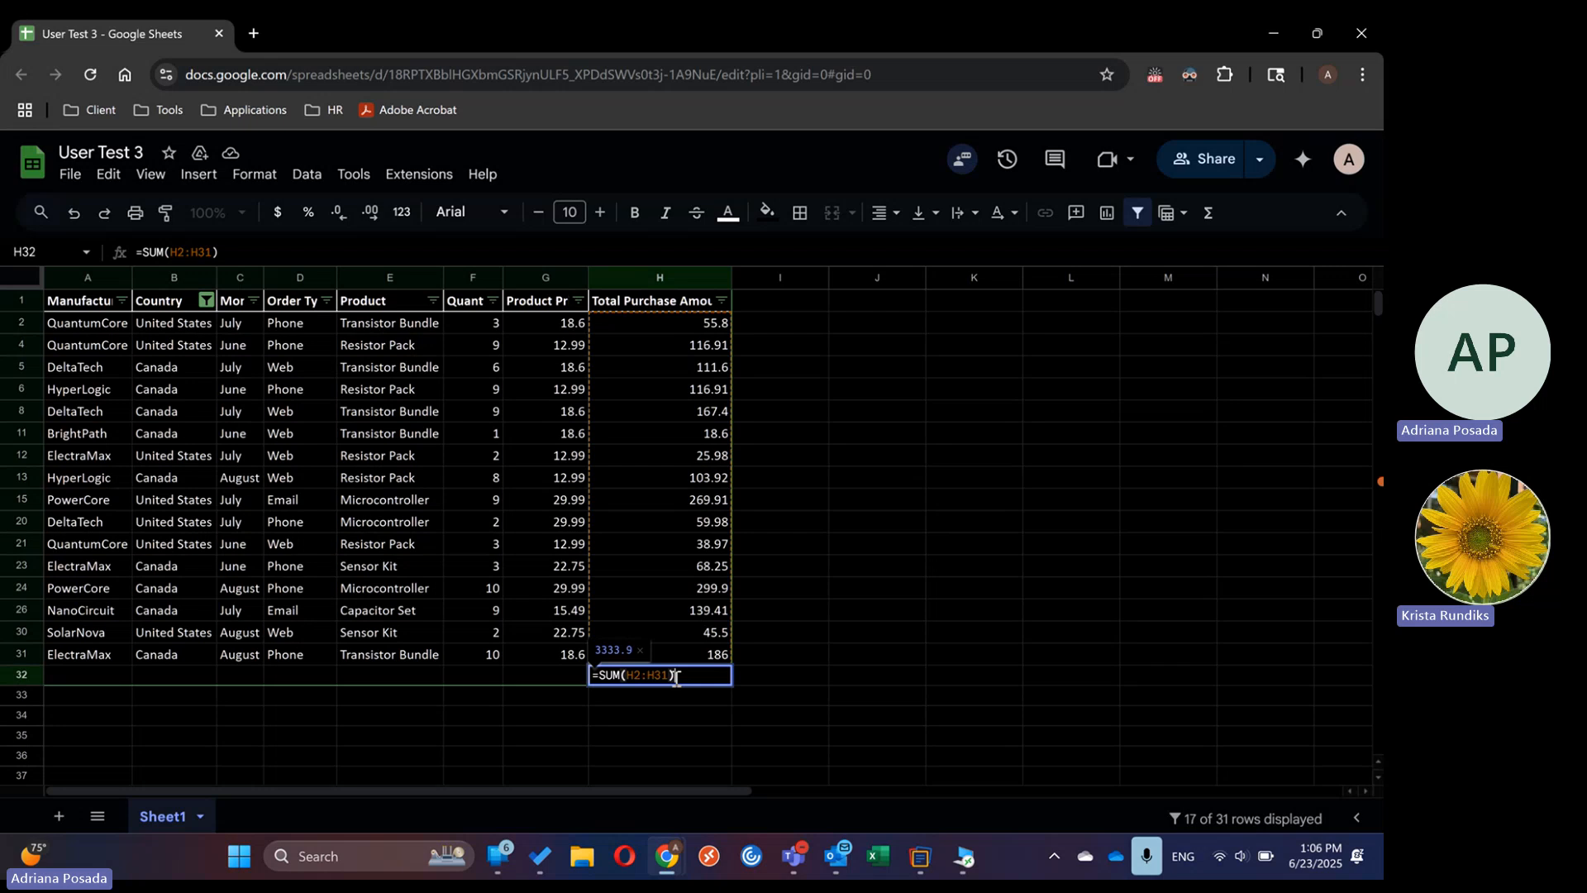
pyautogui.press('Return')
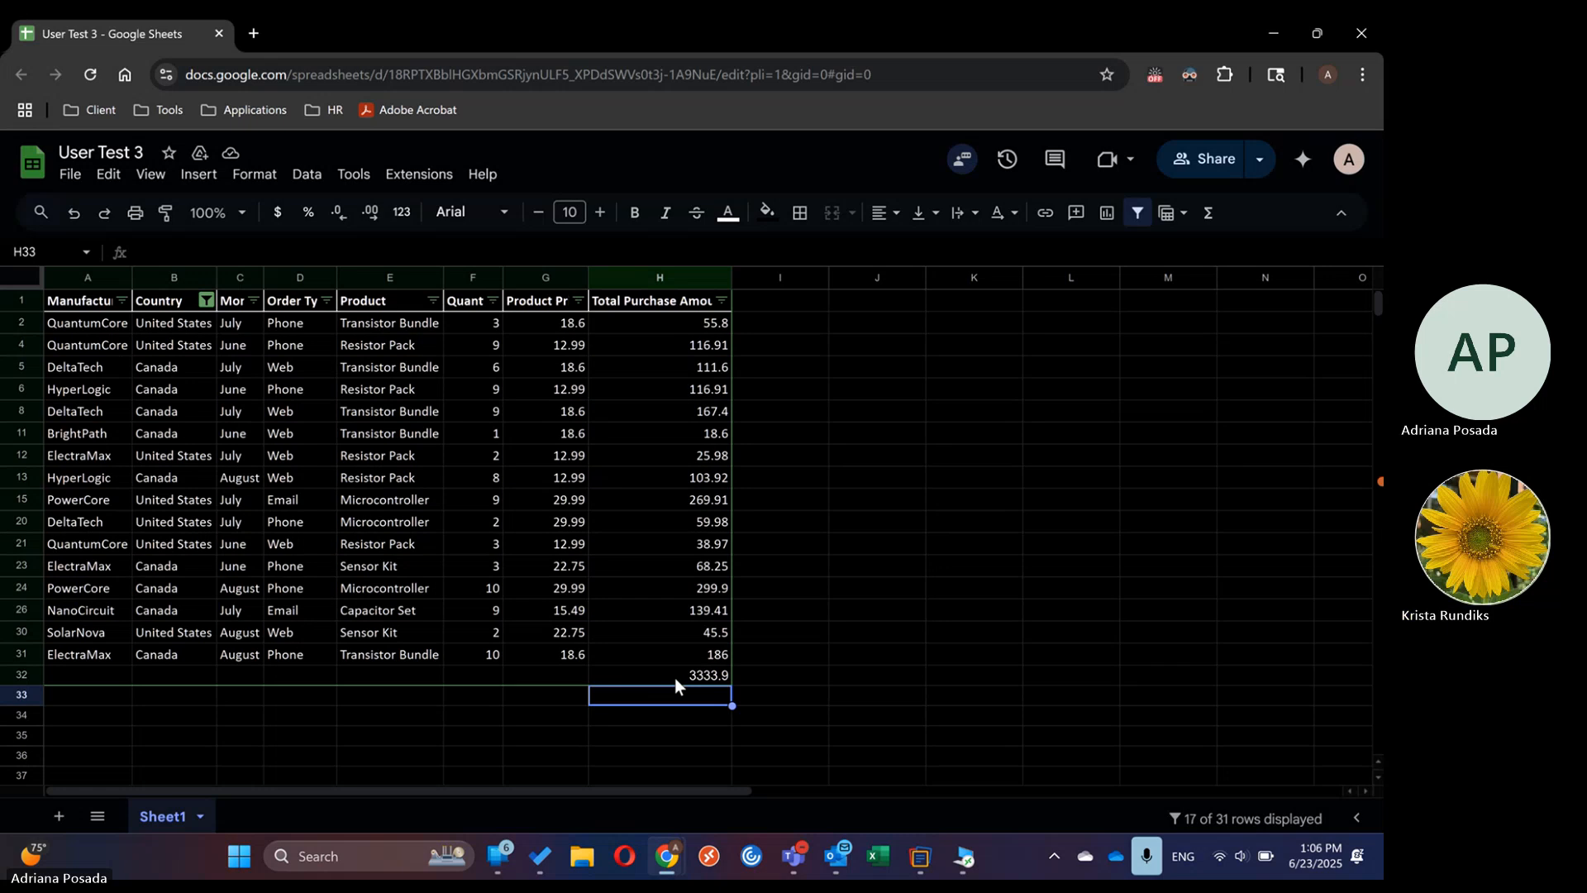
pyautogui.click(675, 678)
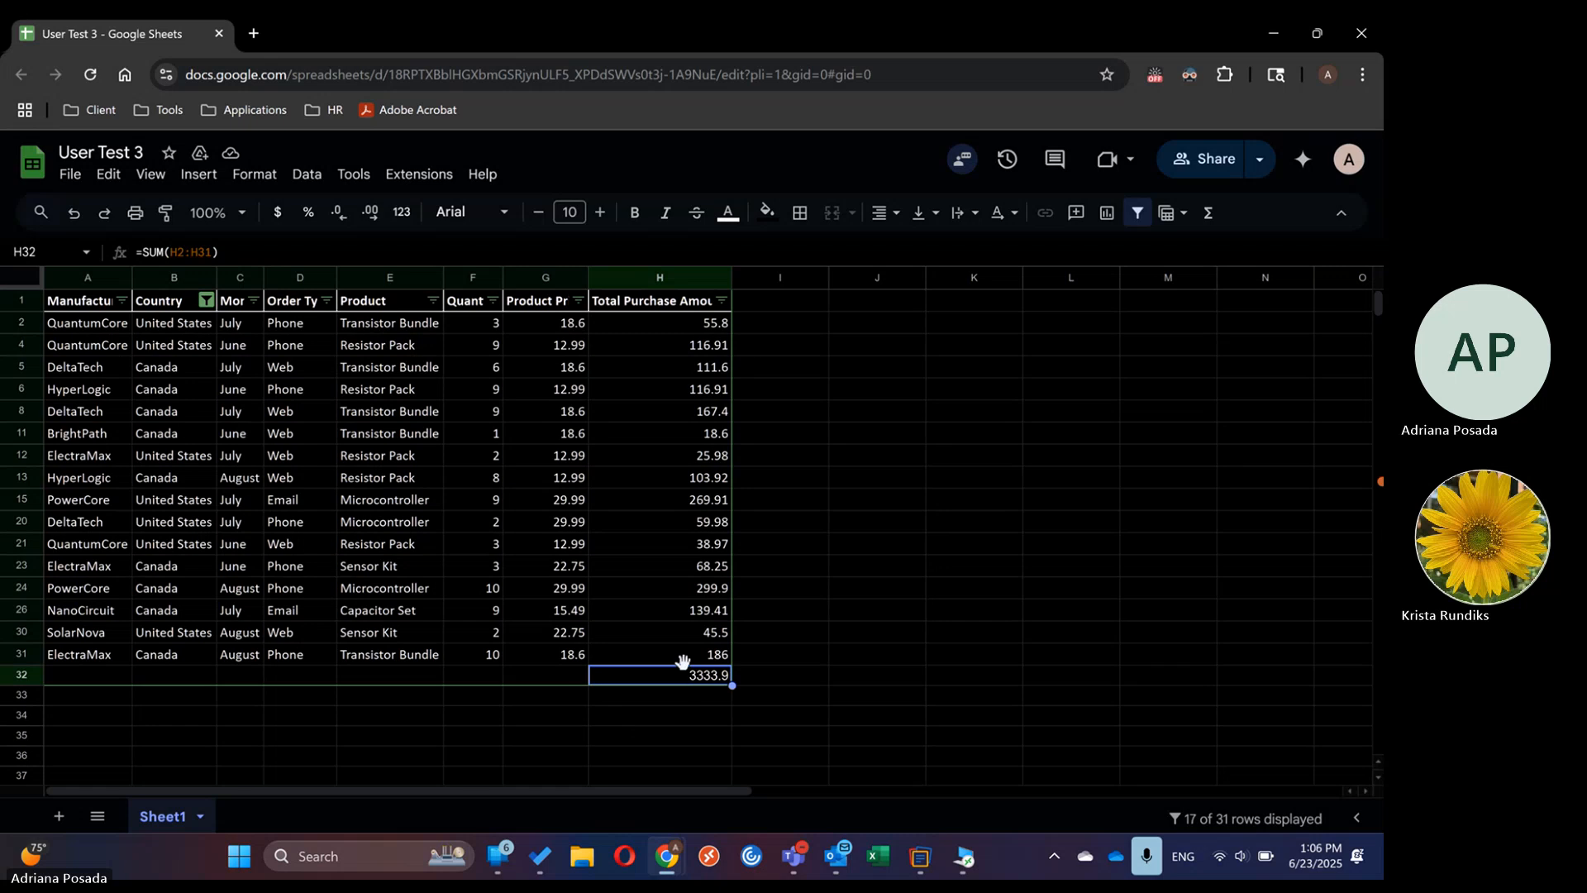
pyautogui.hotkey('ctrl', 'x')
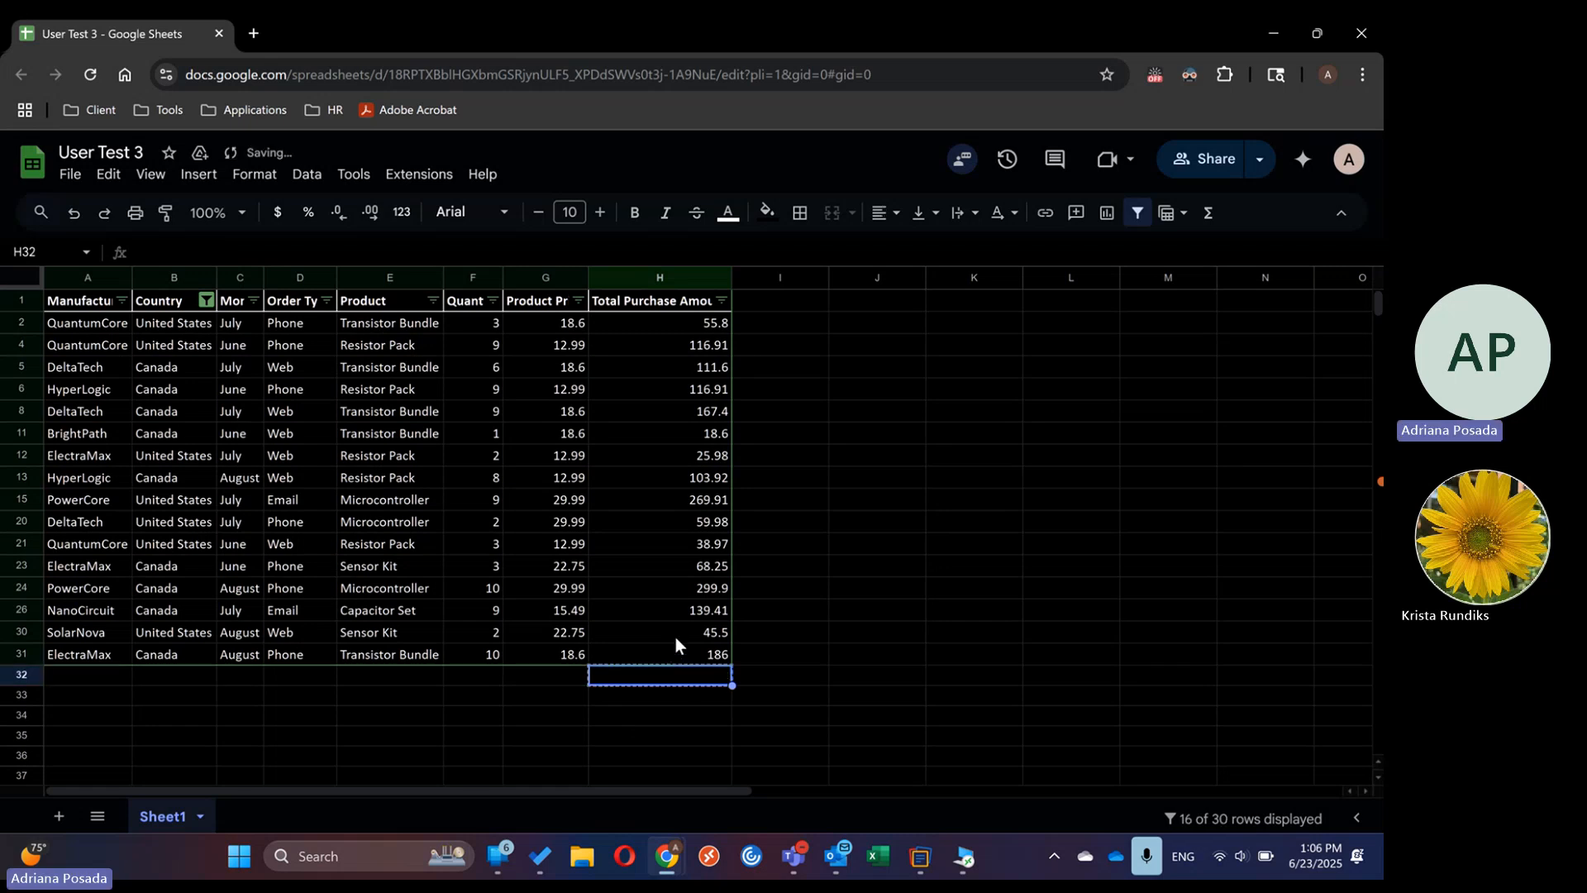
# - Copy the filtered Total Purchase Amount values in H2:H31 and paste them into column J starting at J2
pyautogui.moveTo(697, 320); pyautogui.dragTo(687, 648)
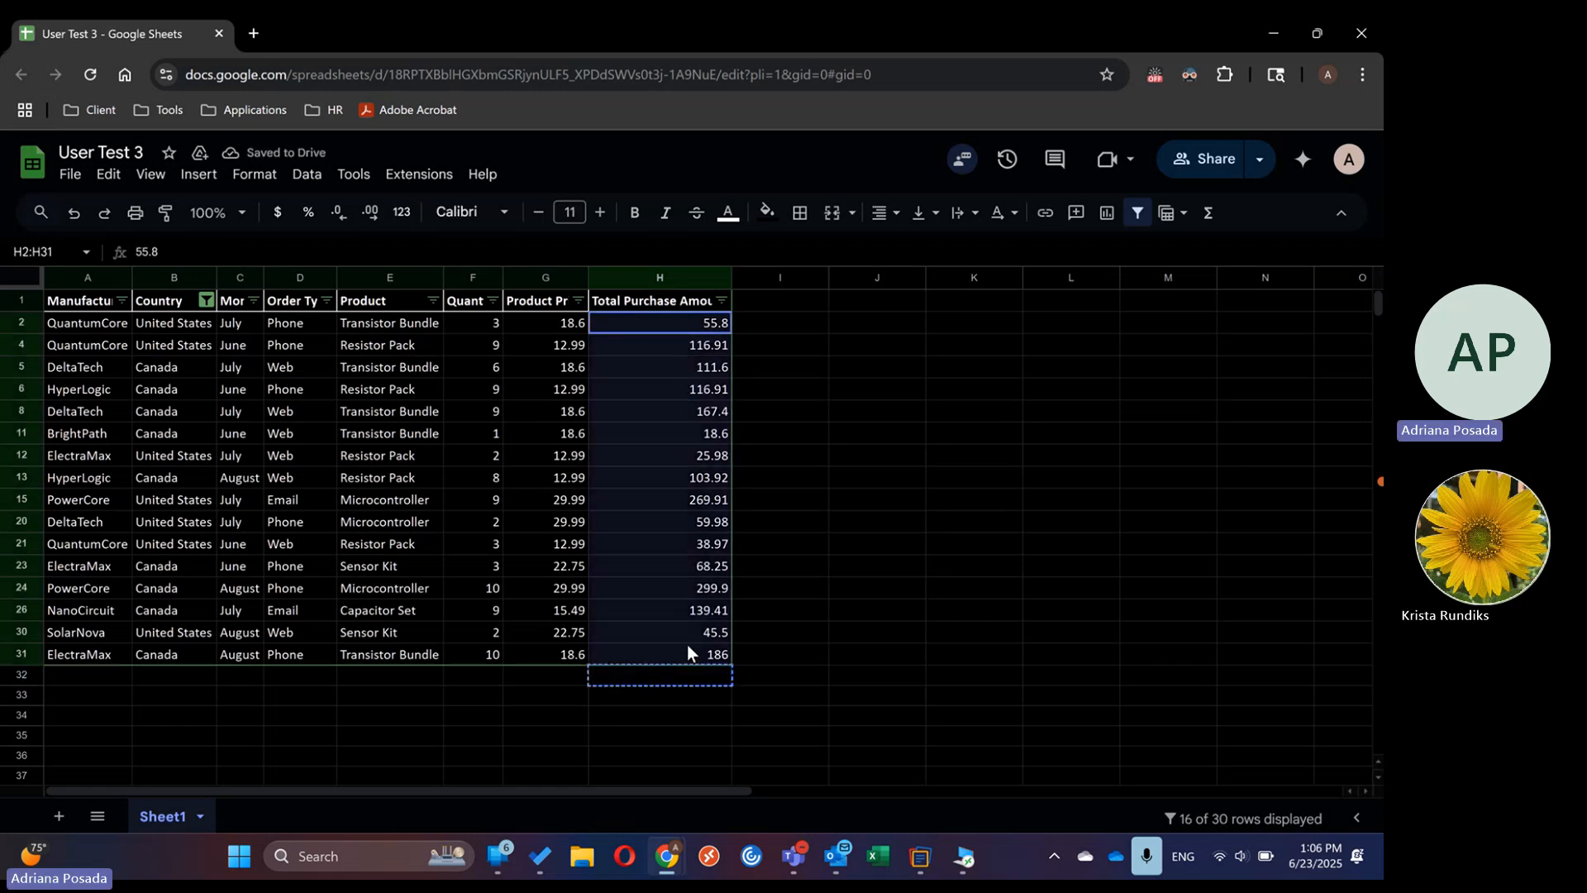
pyautogui.hotkey('ctrl', 'c')
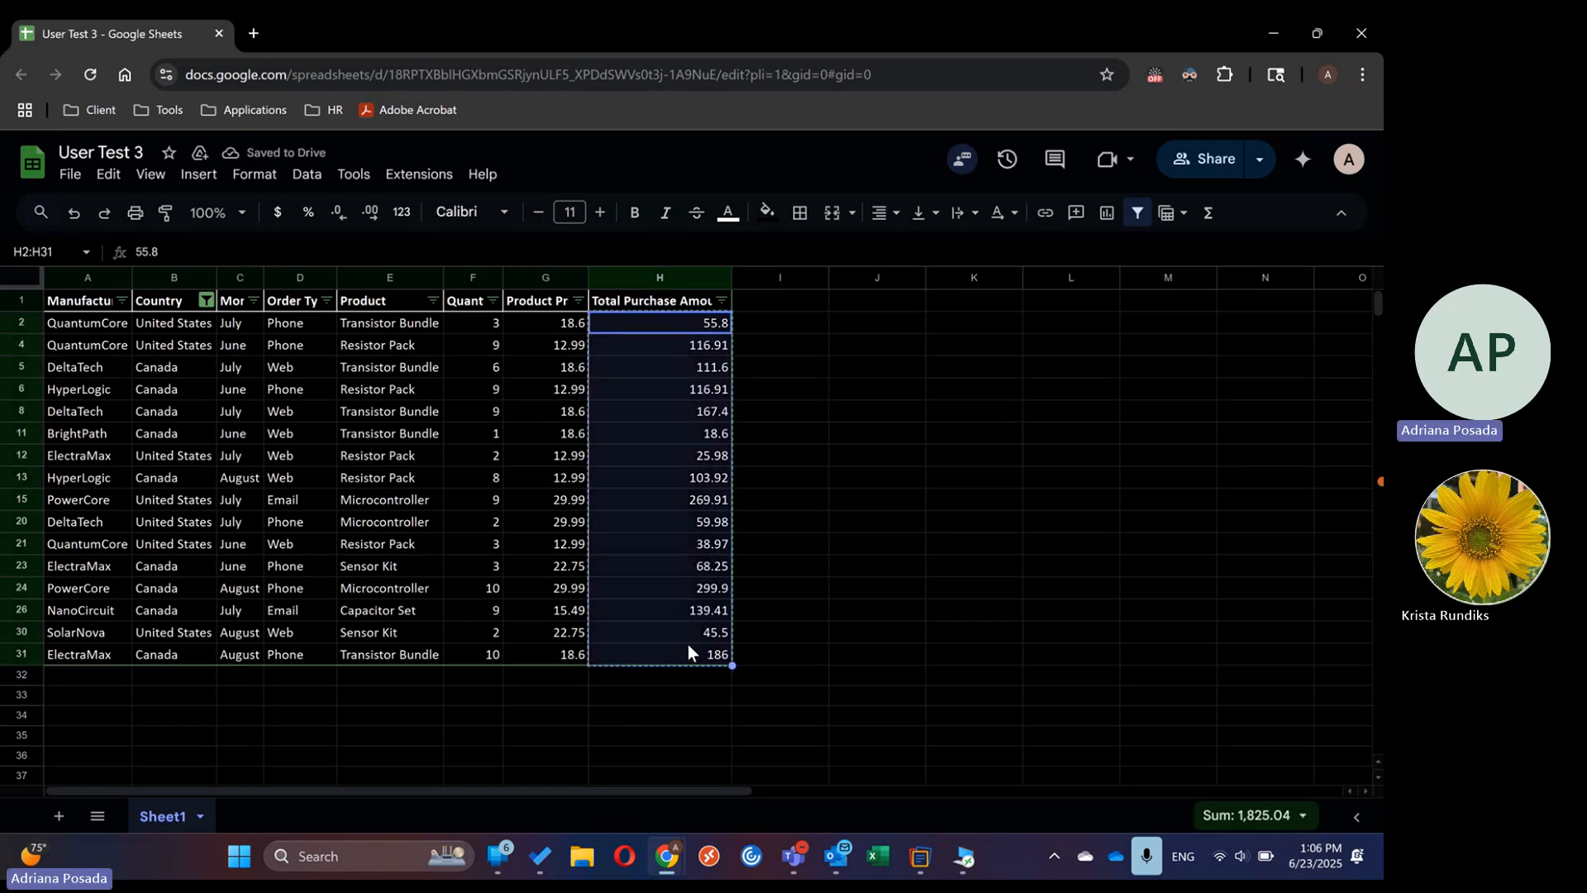
pyautogui.click(864, 324)
pyautogui.rightClick(868, 324)
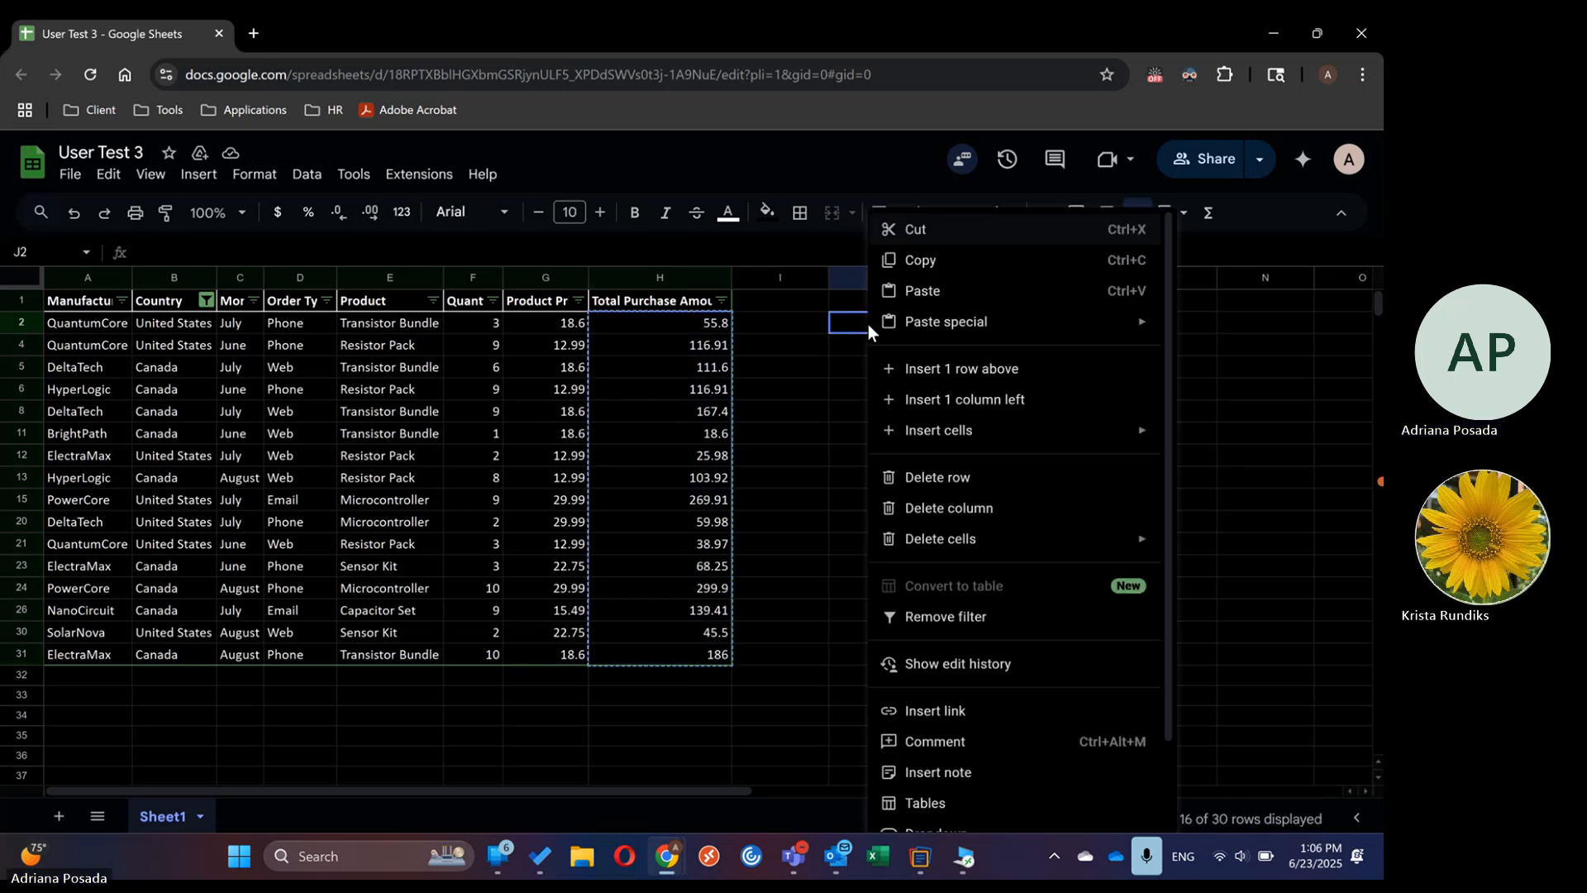
pyautogui.click(940, 291)
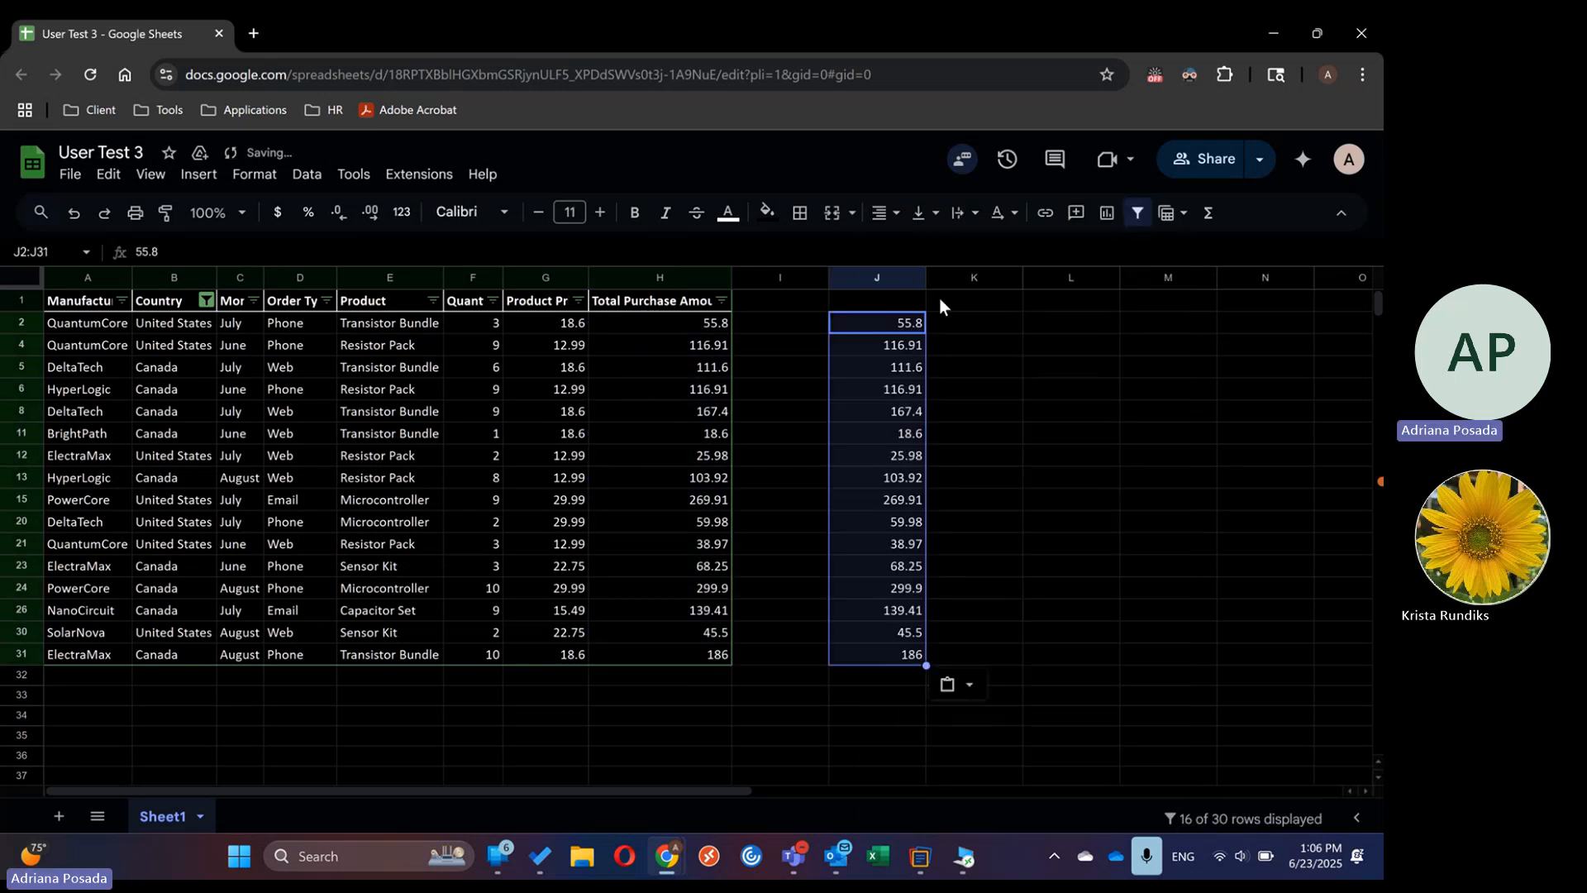
# - Total the pasted amounts by entering =SUM(J2:J31) in cell J32
pyautogui.click(874, 573)
pyautogui.click(887, 674)
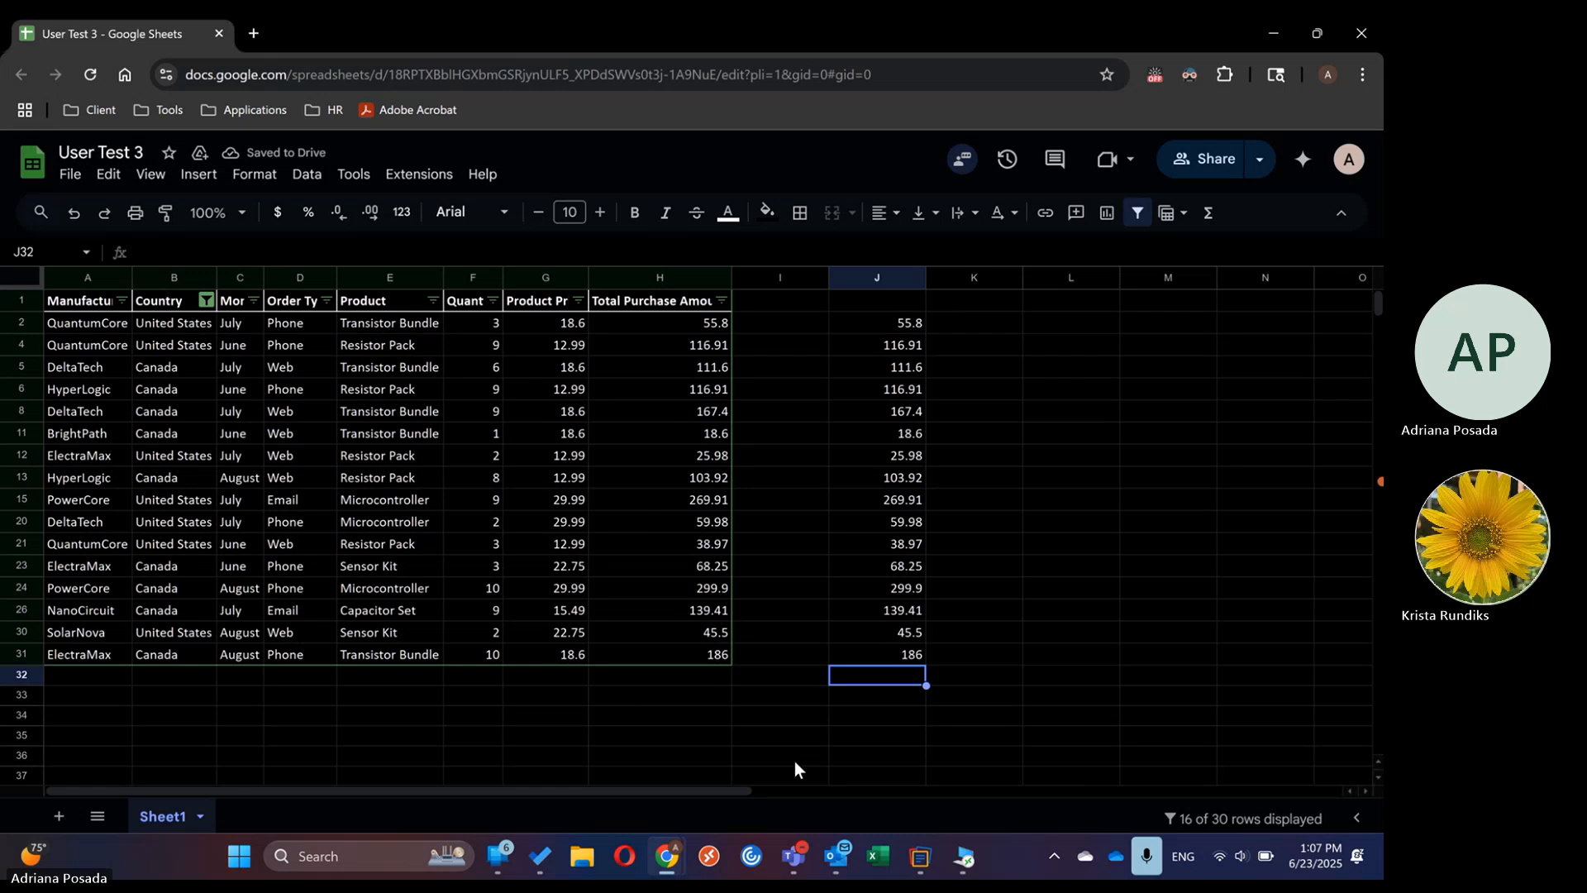
pyautogui.click(1210, 213)
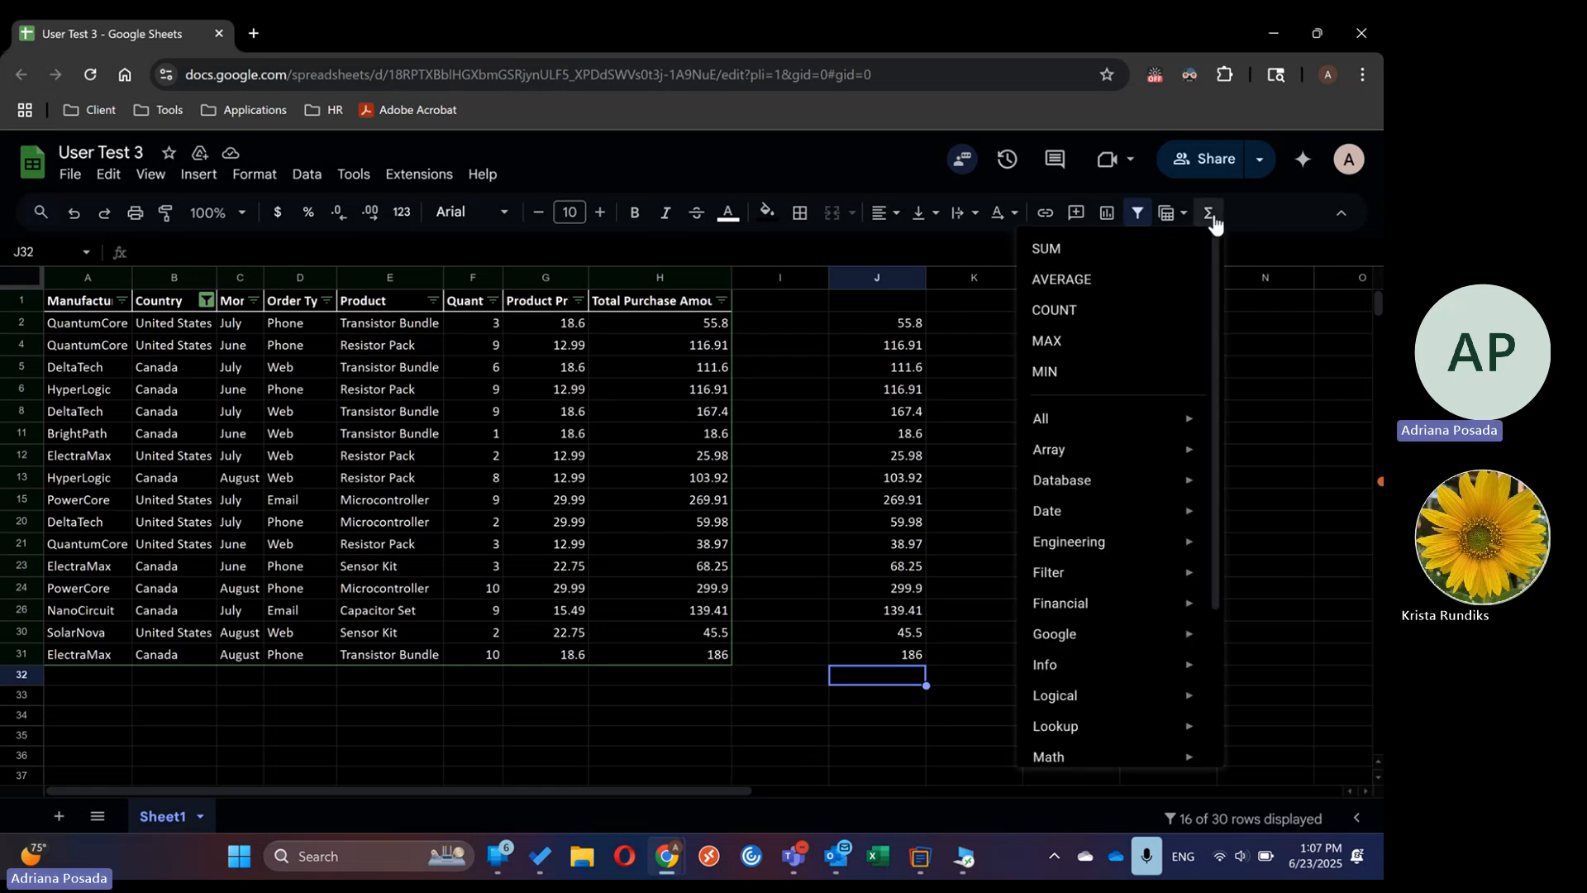
pyautogui.click(1059, 251)
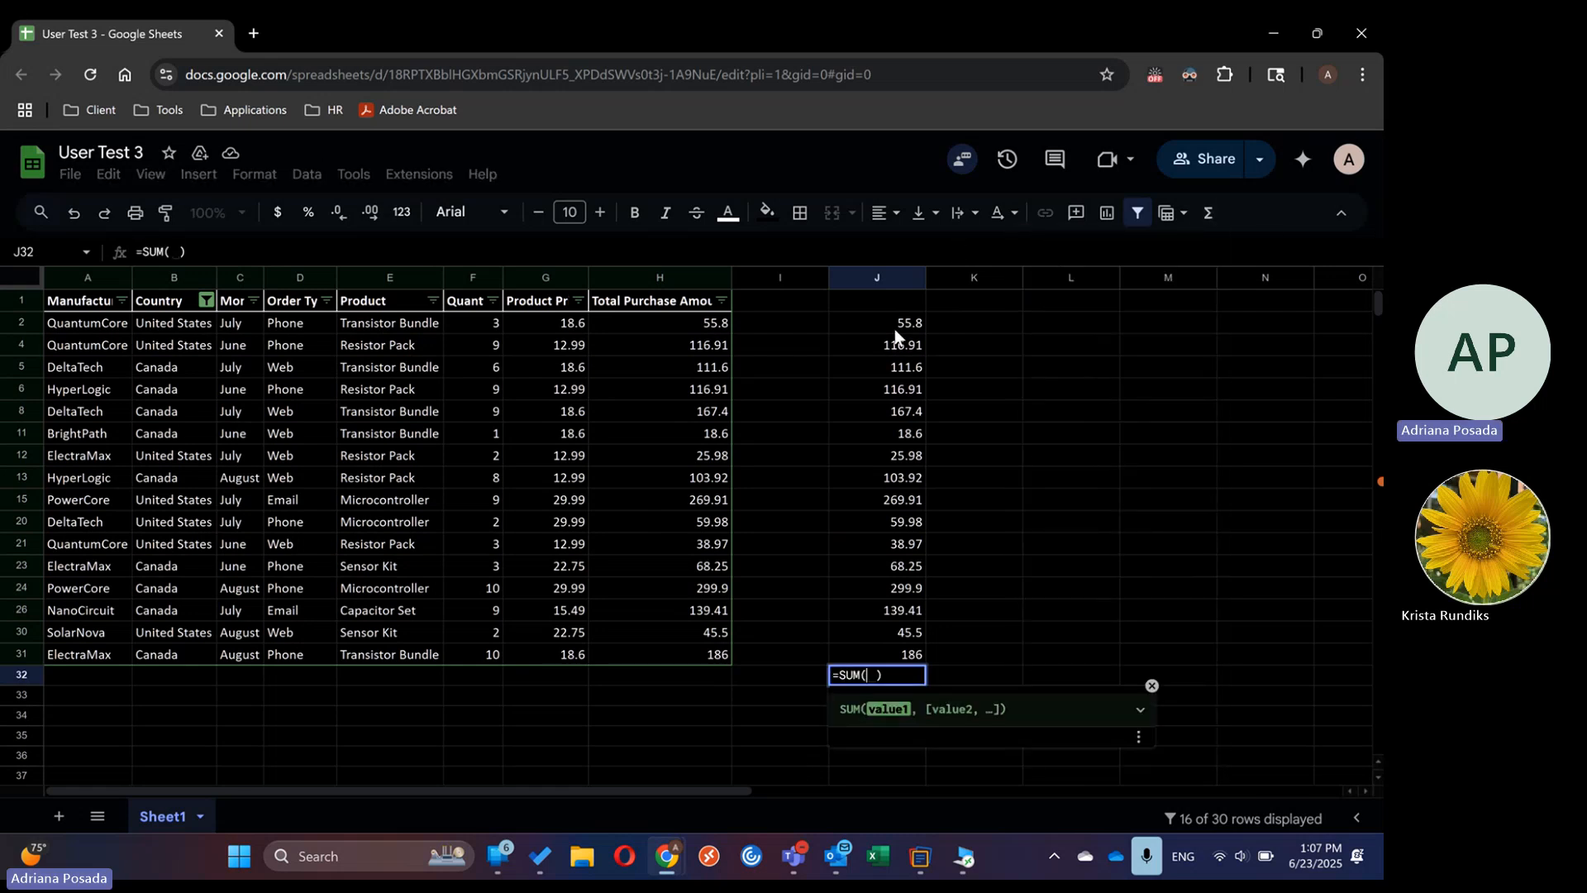
pyautogui.moveTo(894, 330); pyautogui.dragTo(891, 653)
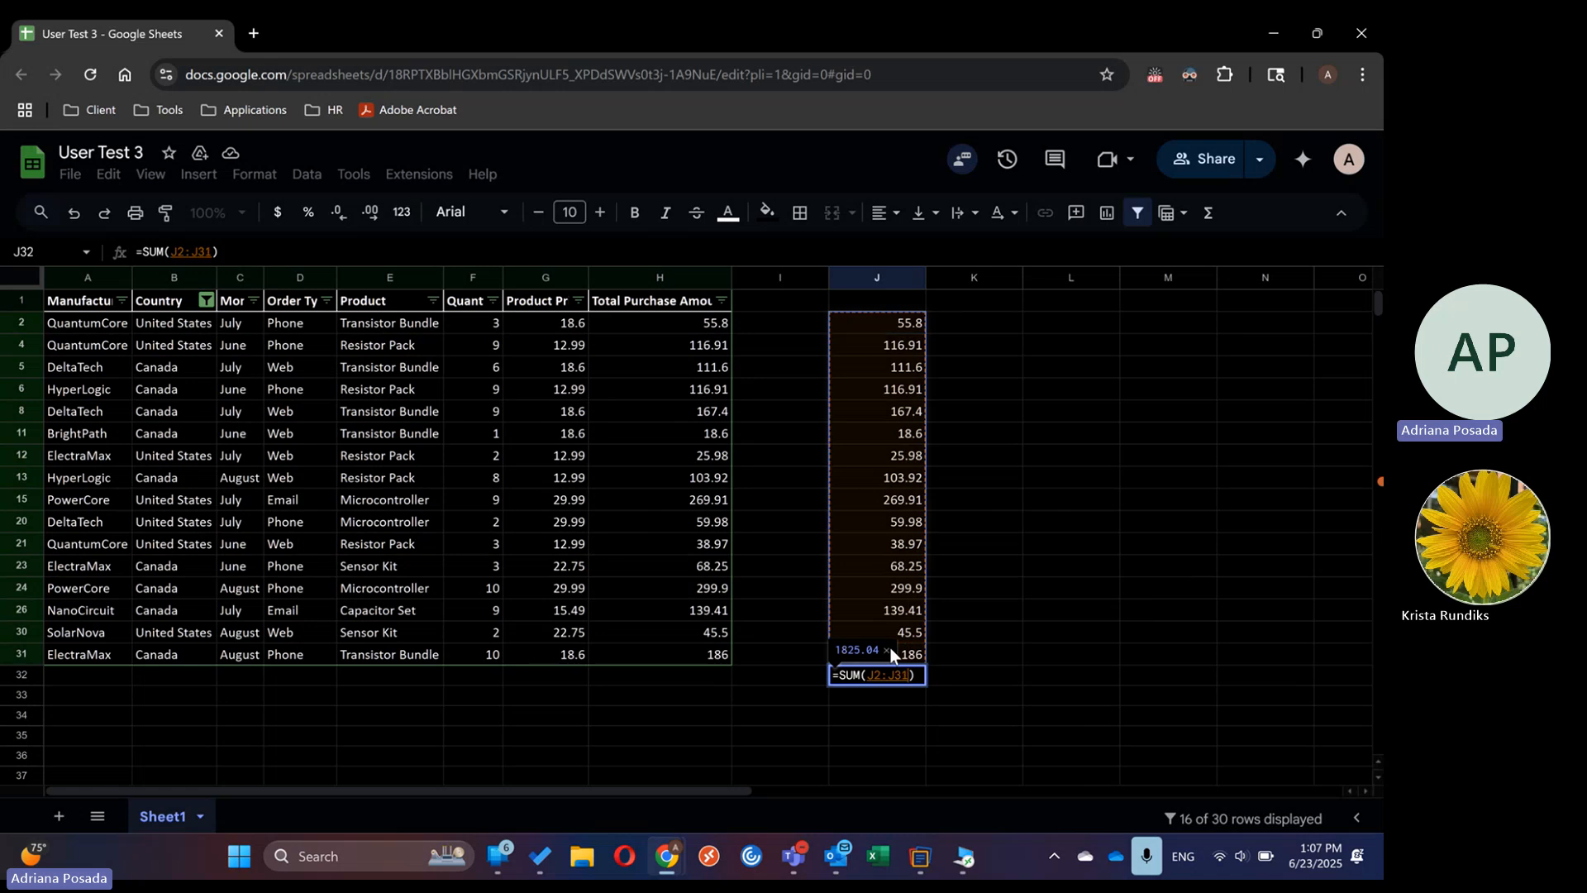
pyautogui.press('Return')
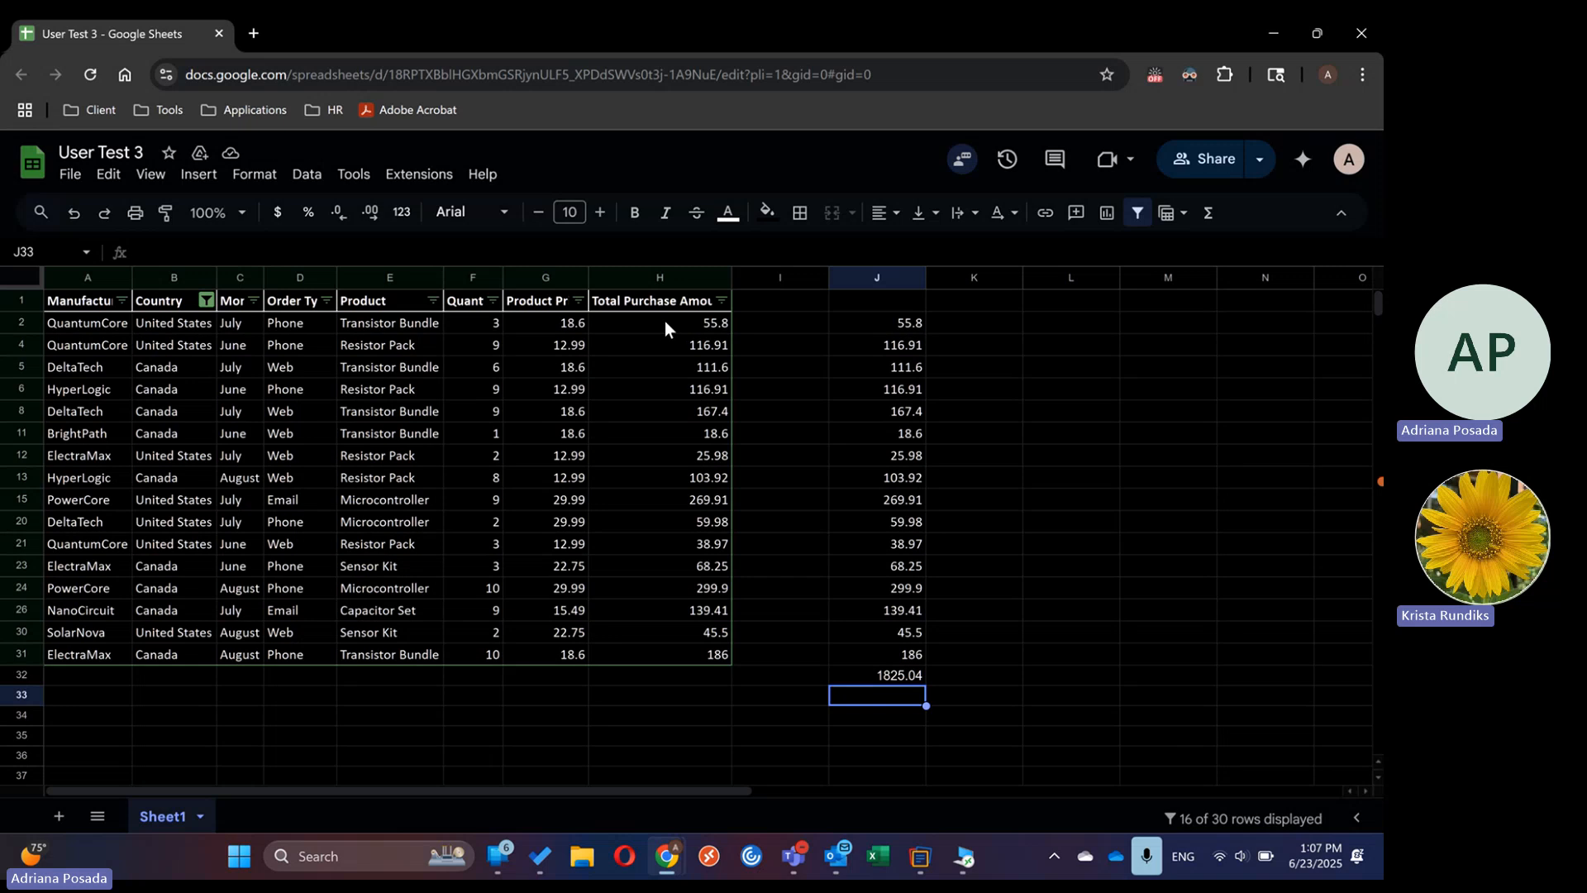
# - Select the filtered Total Purchase Amount values in H2:H31 to check their sum against the copied column's total
pyautogui.moveTo(664, 320); pyautogui.dragTo(677, 657)
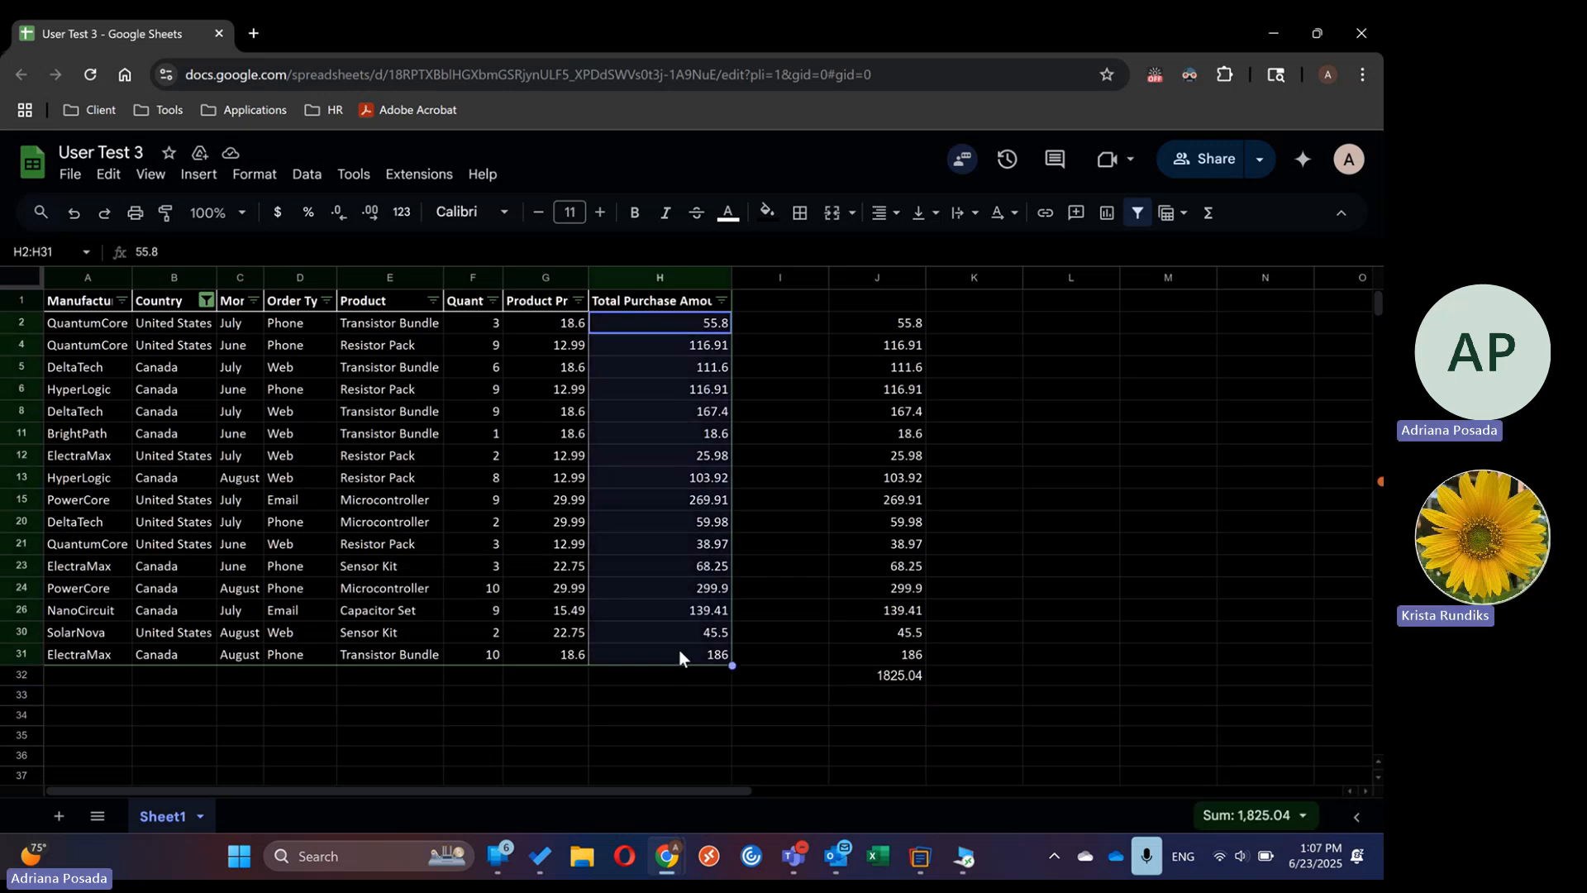
pyautogui.click(678, 650)
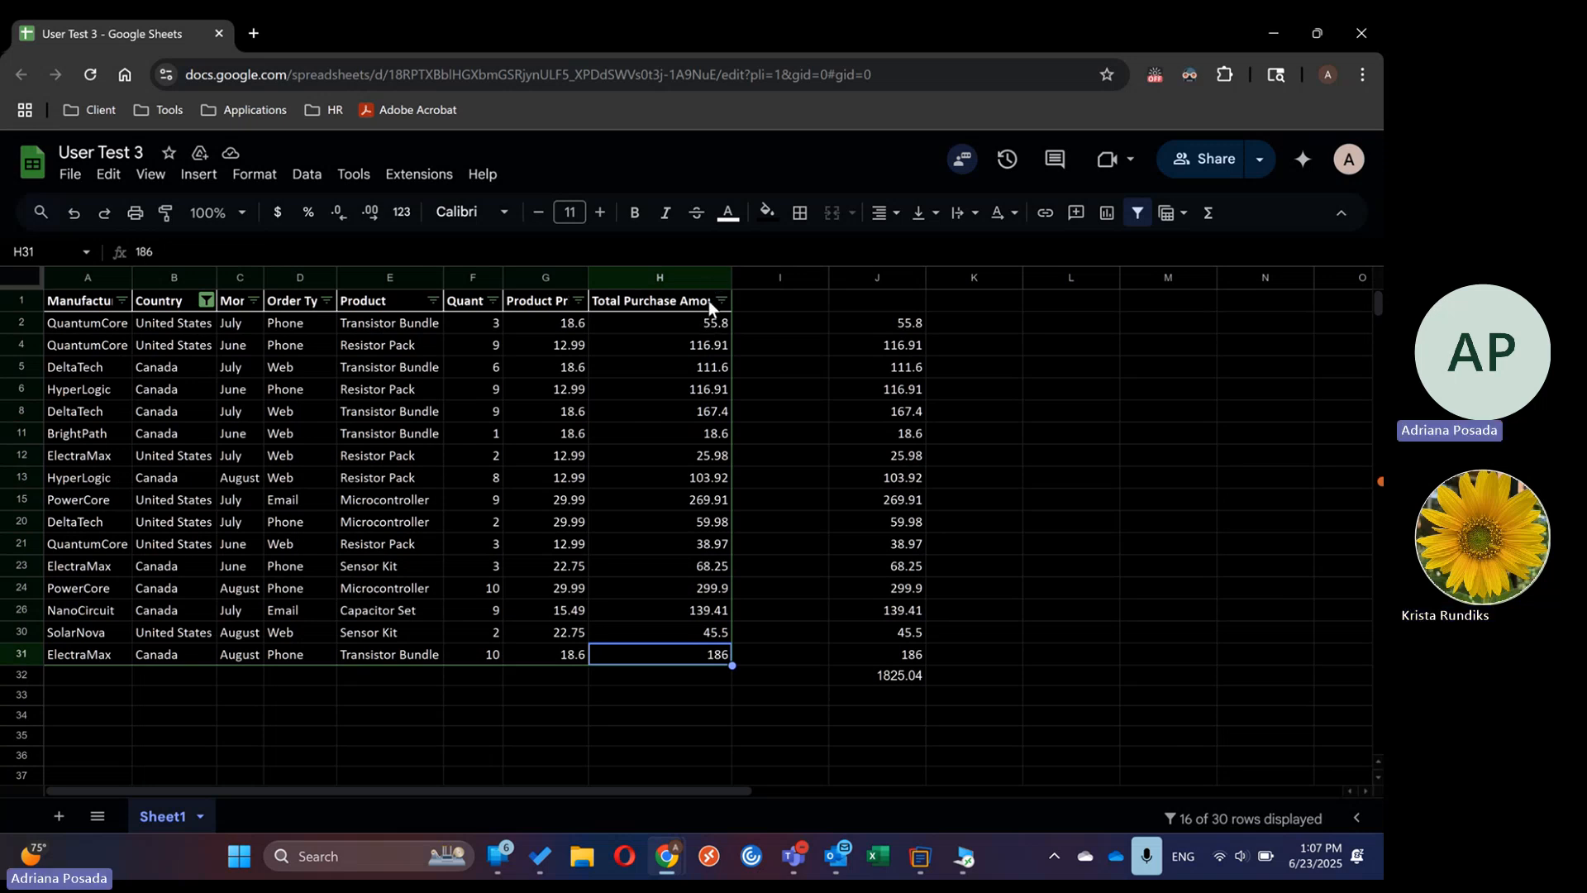
# - Sort the filtered rows by Total Purchase Amount in ascending order, A to Z
pyautogui.click(668, 317)
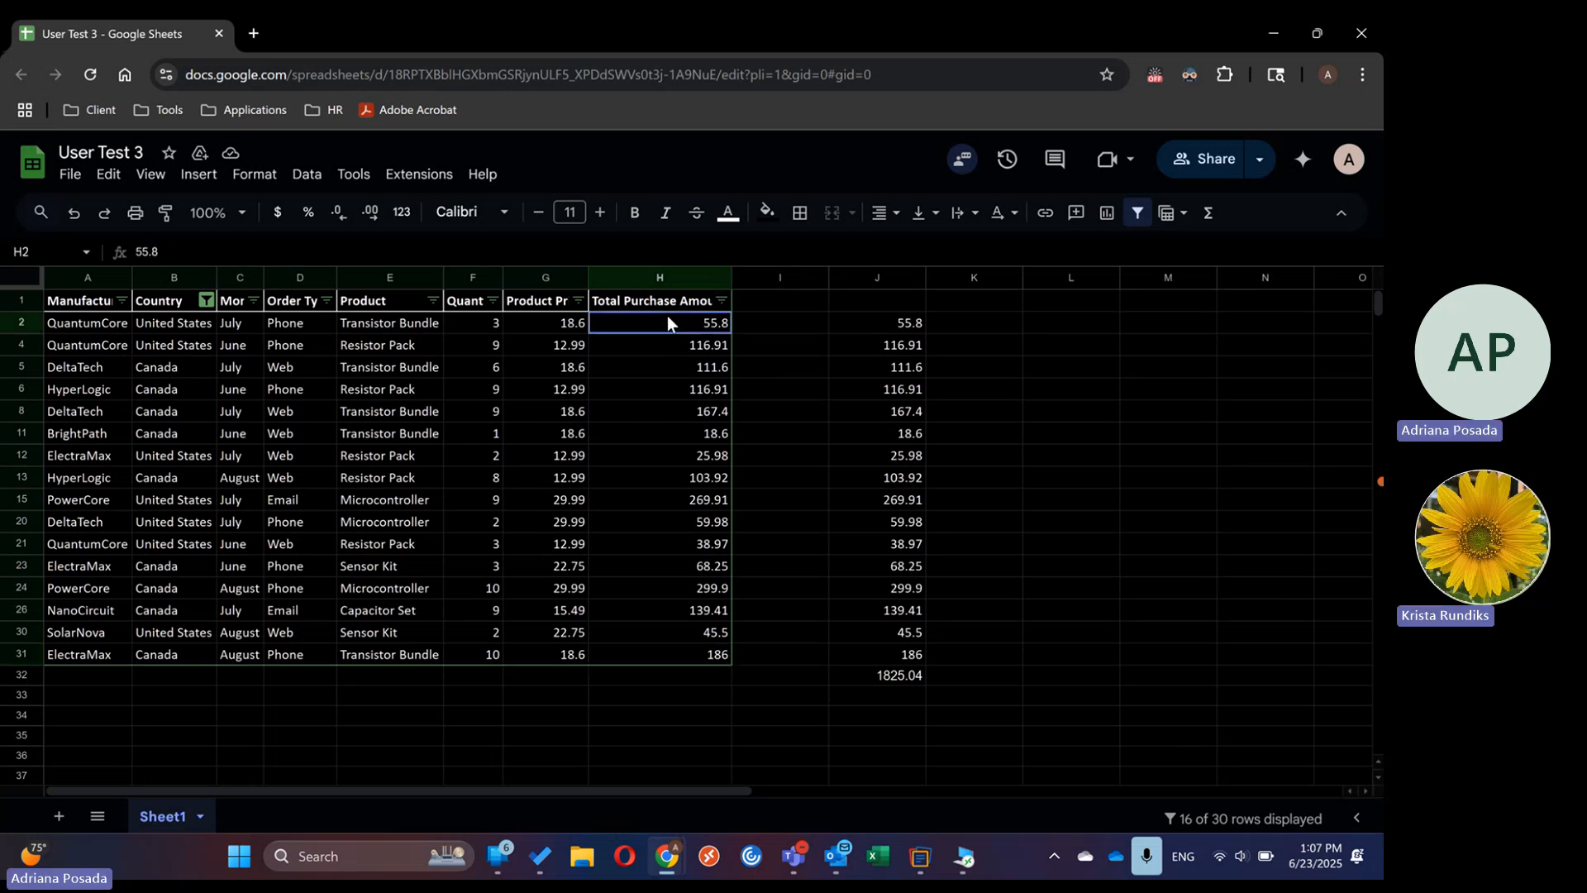
pyautogui.click(719, 301)
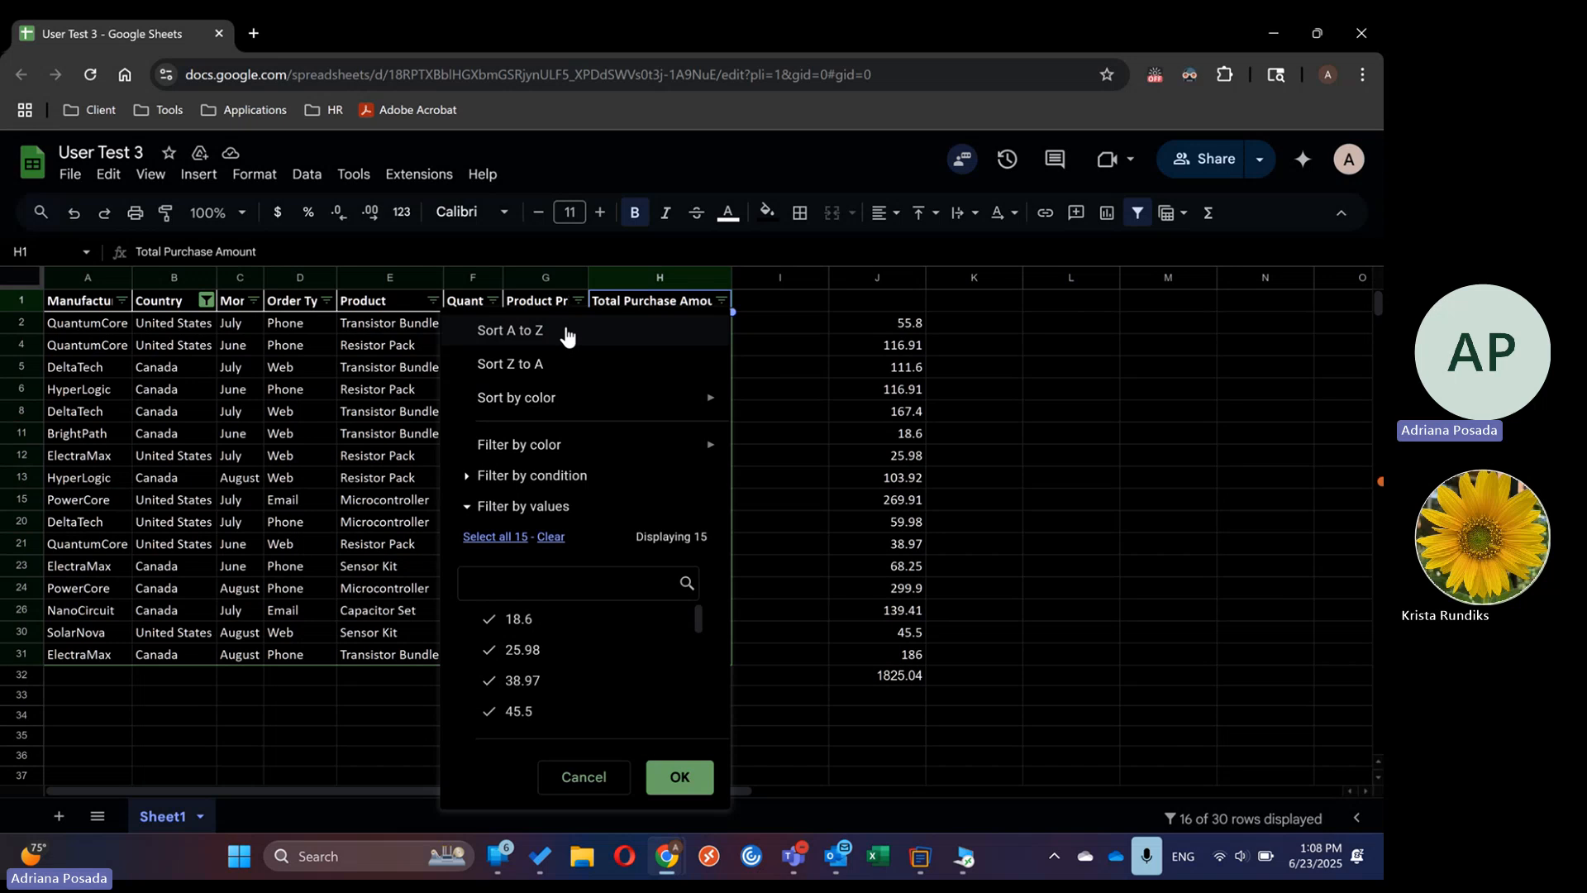
pyautogui.click(567, 332)
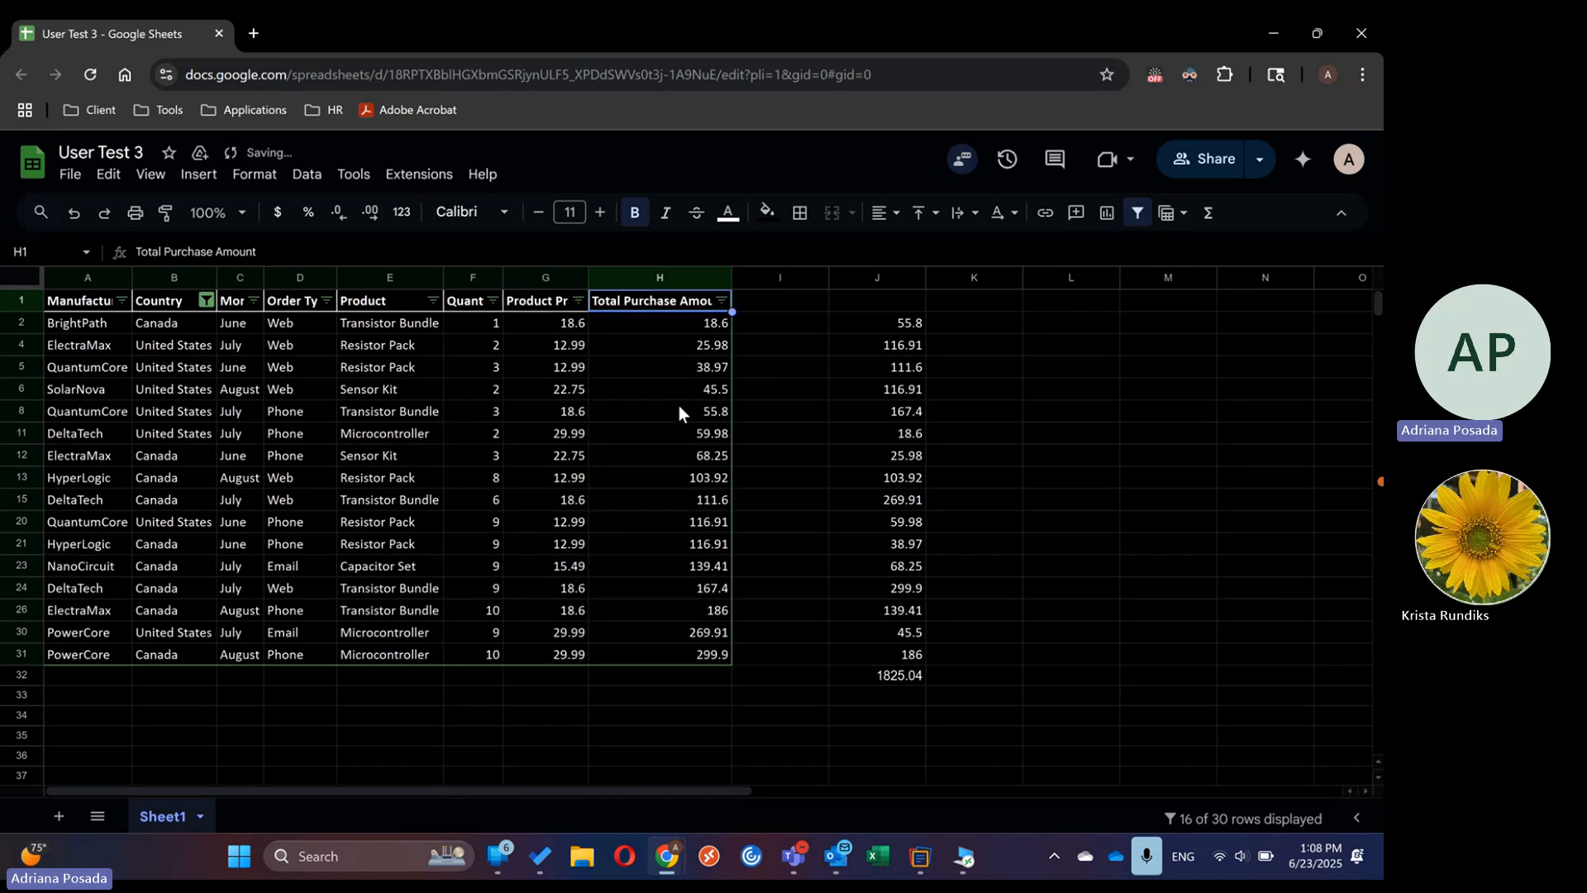
# - Sort the filtered rows by Total Purchase Amount in descending order, Z to A
pyautogui.click(721, 301)
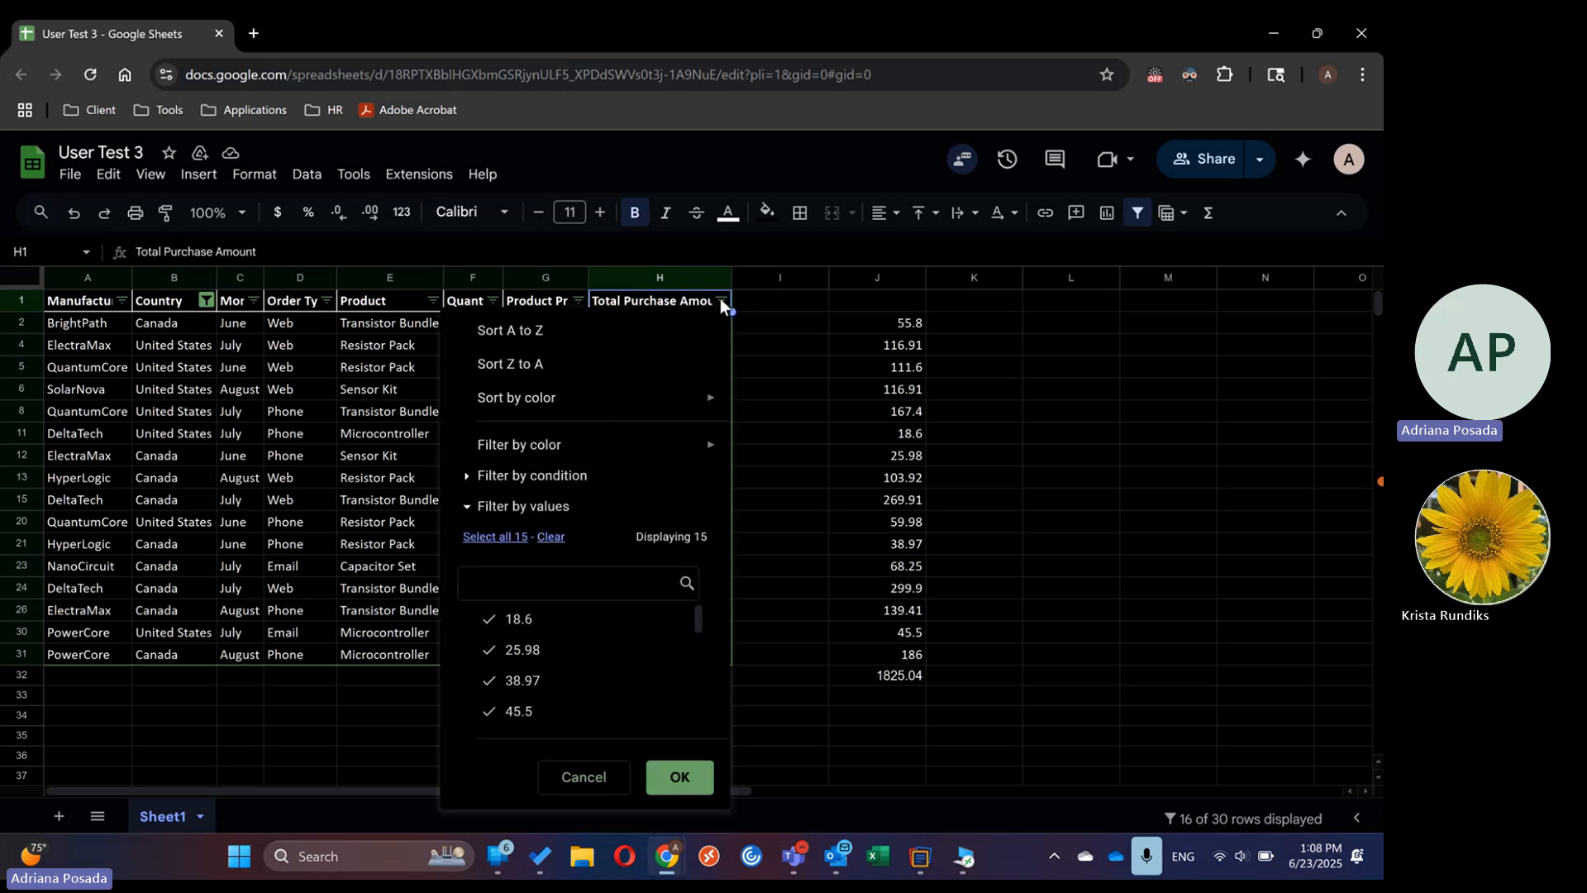
pyautogui.click(571, 374)
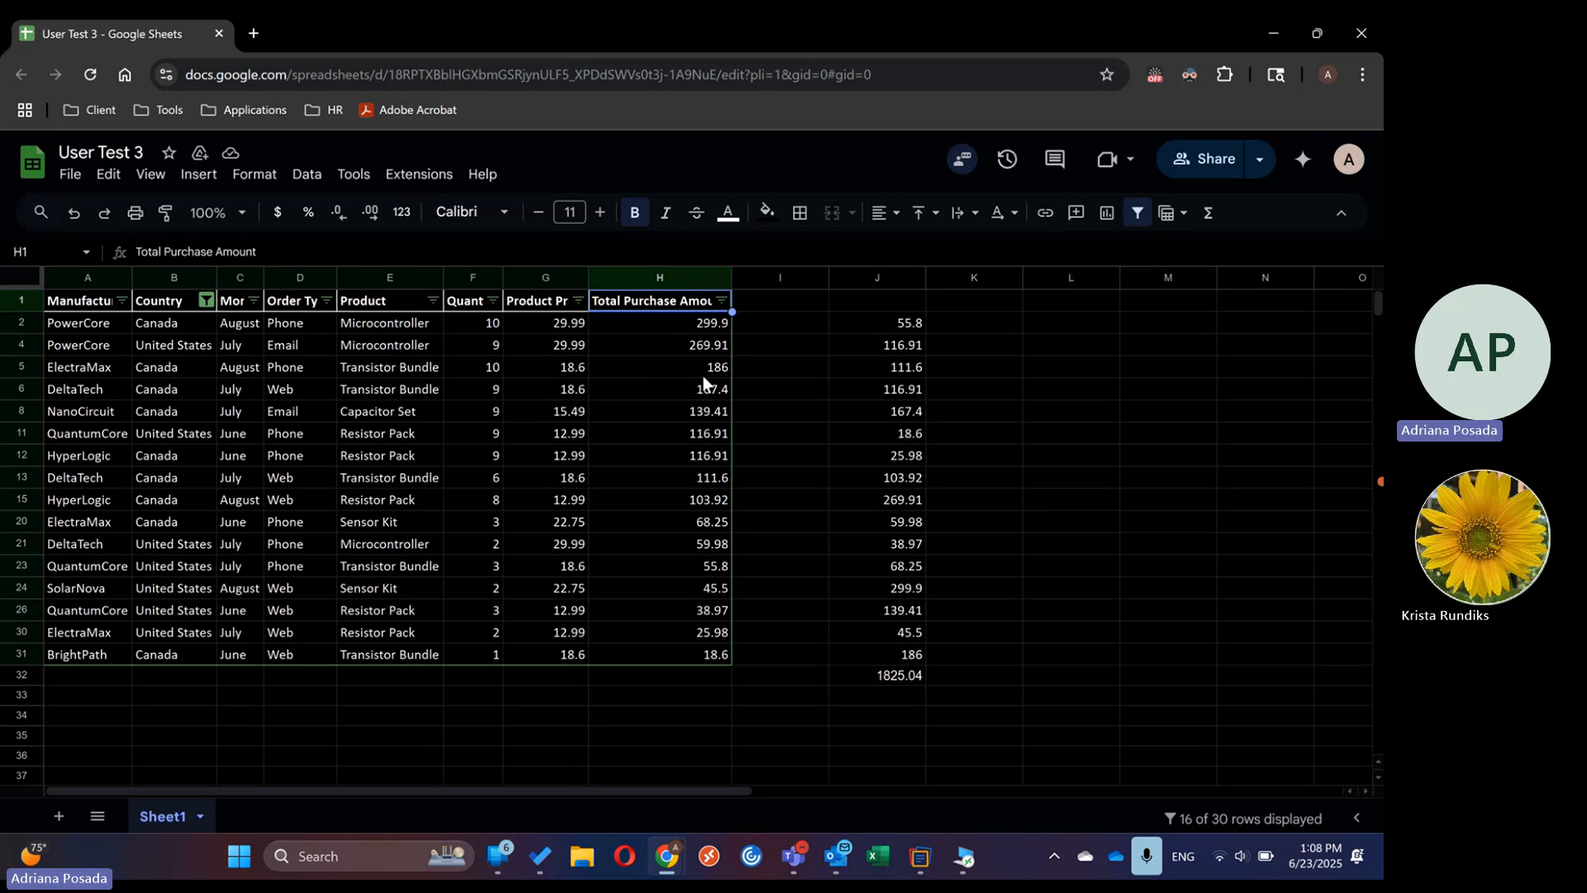
# - Go through the five highest Total Purchase Amount values and select their rows, A2:H8
pyautogui.click(681, 414)
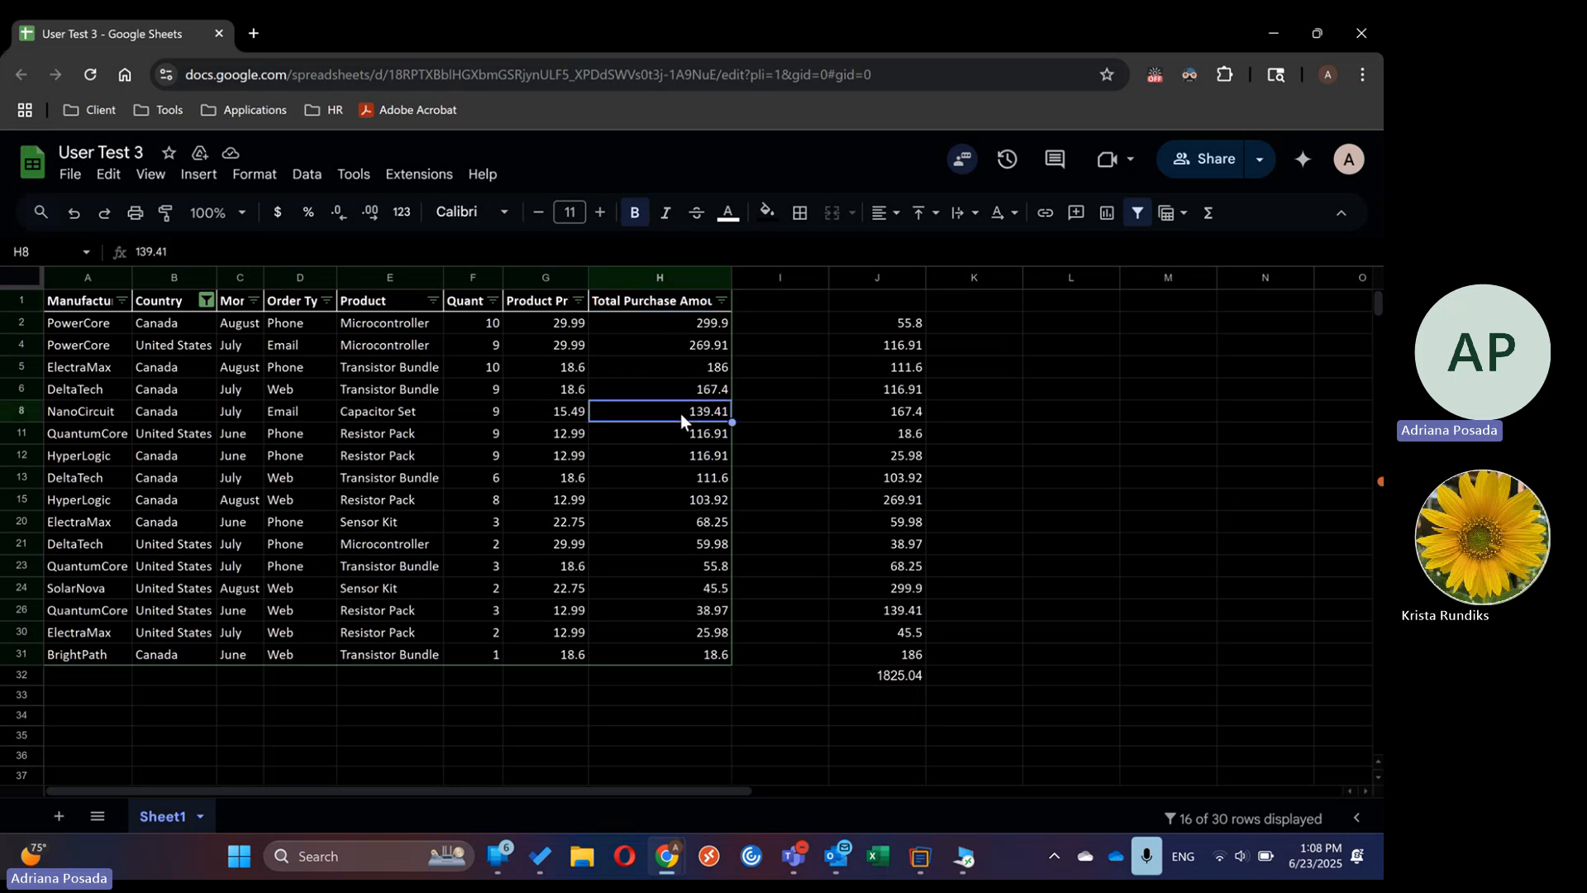
pyautogui.click(681, 388)
pyautogui.click(680, 367)
pyautogui.click(678, 343)
pyautogui.click(675, 330)
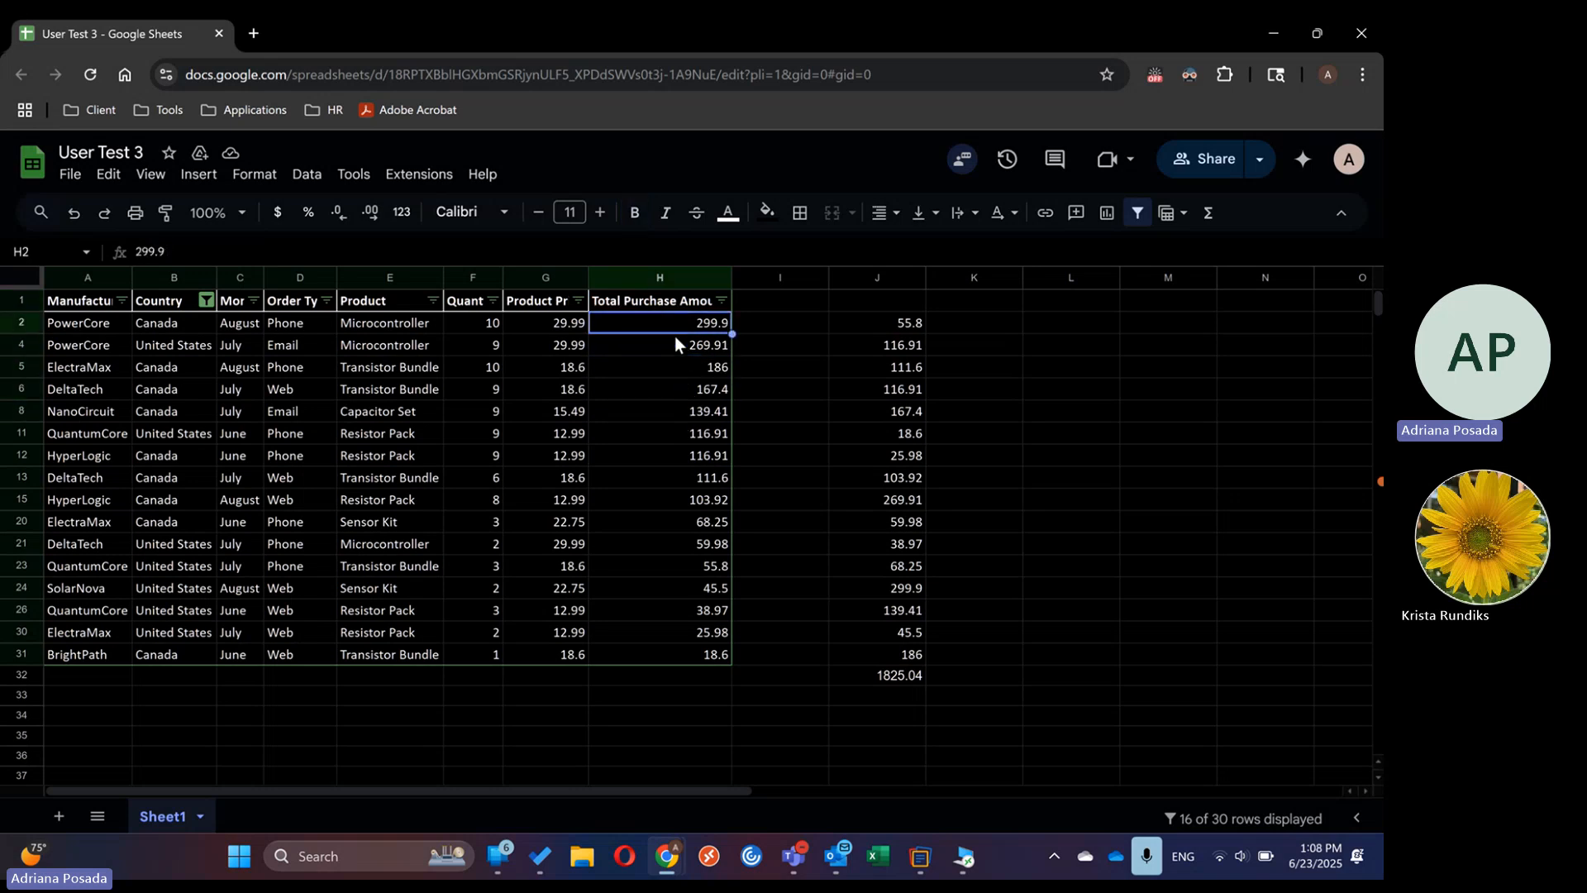
pyautogui.click(663, 413)
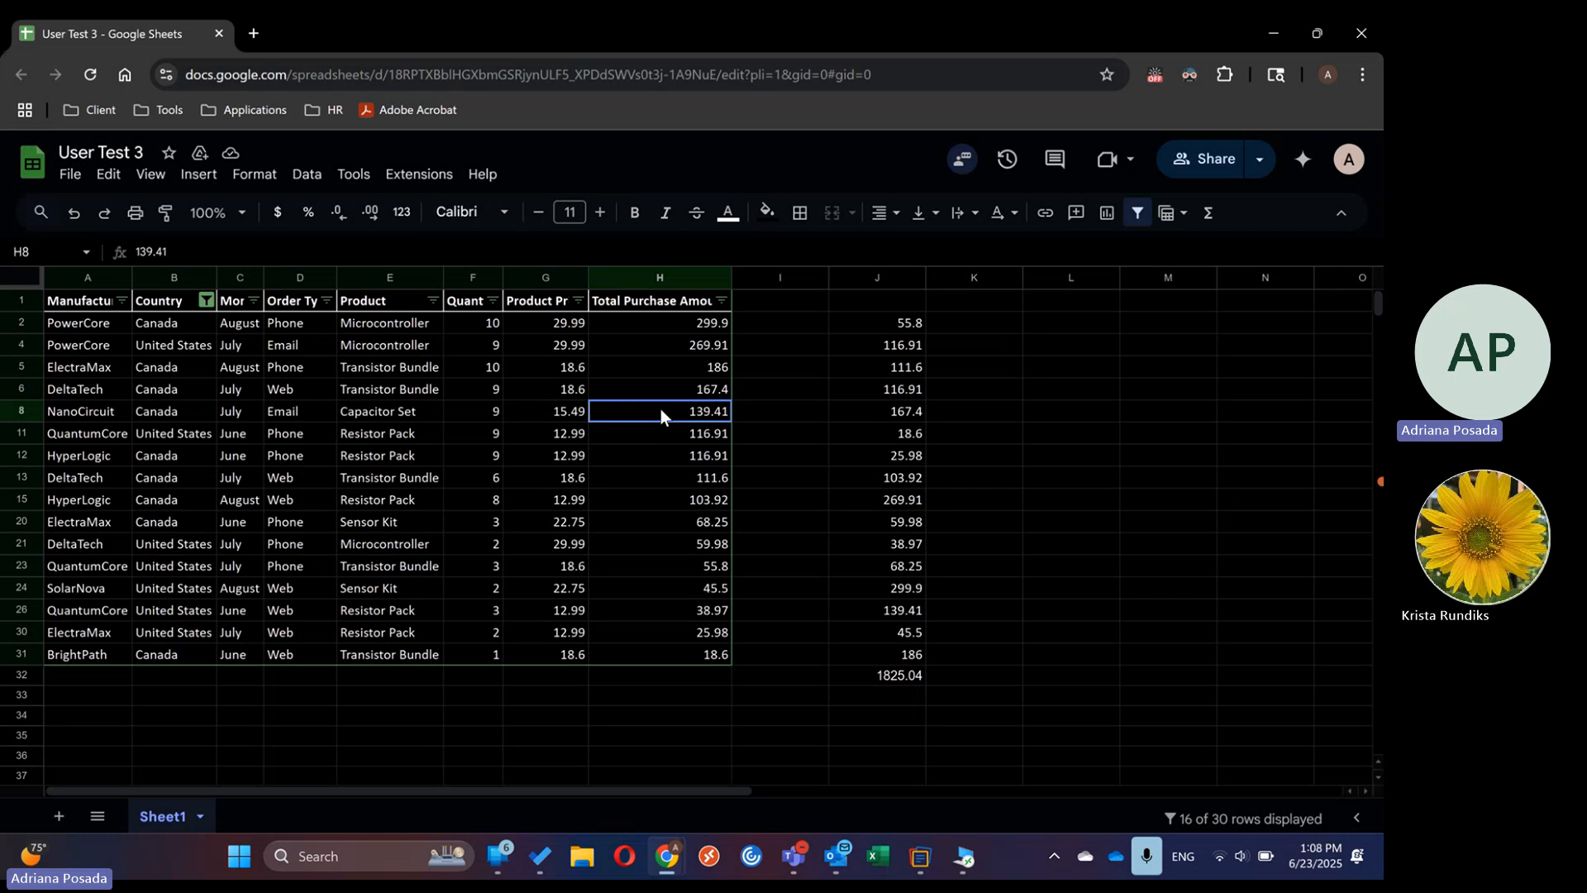
pyautogui.moveTo(661, 409); pyautogui.dragTo(102, 326)
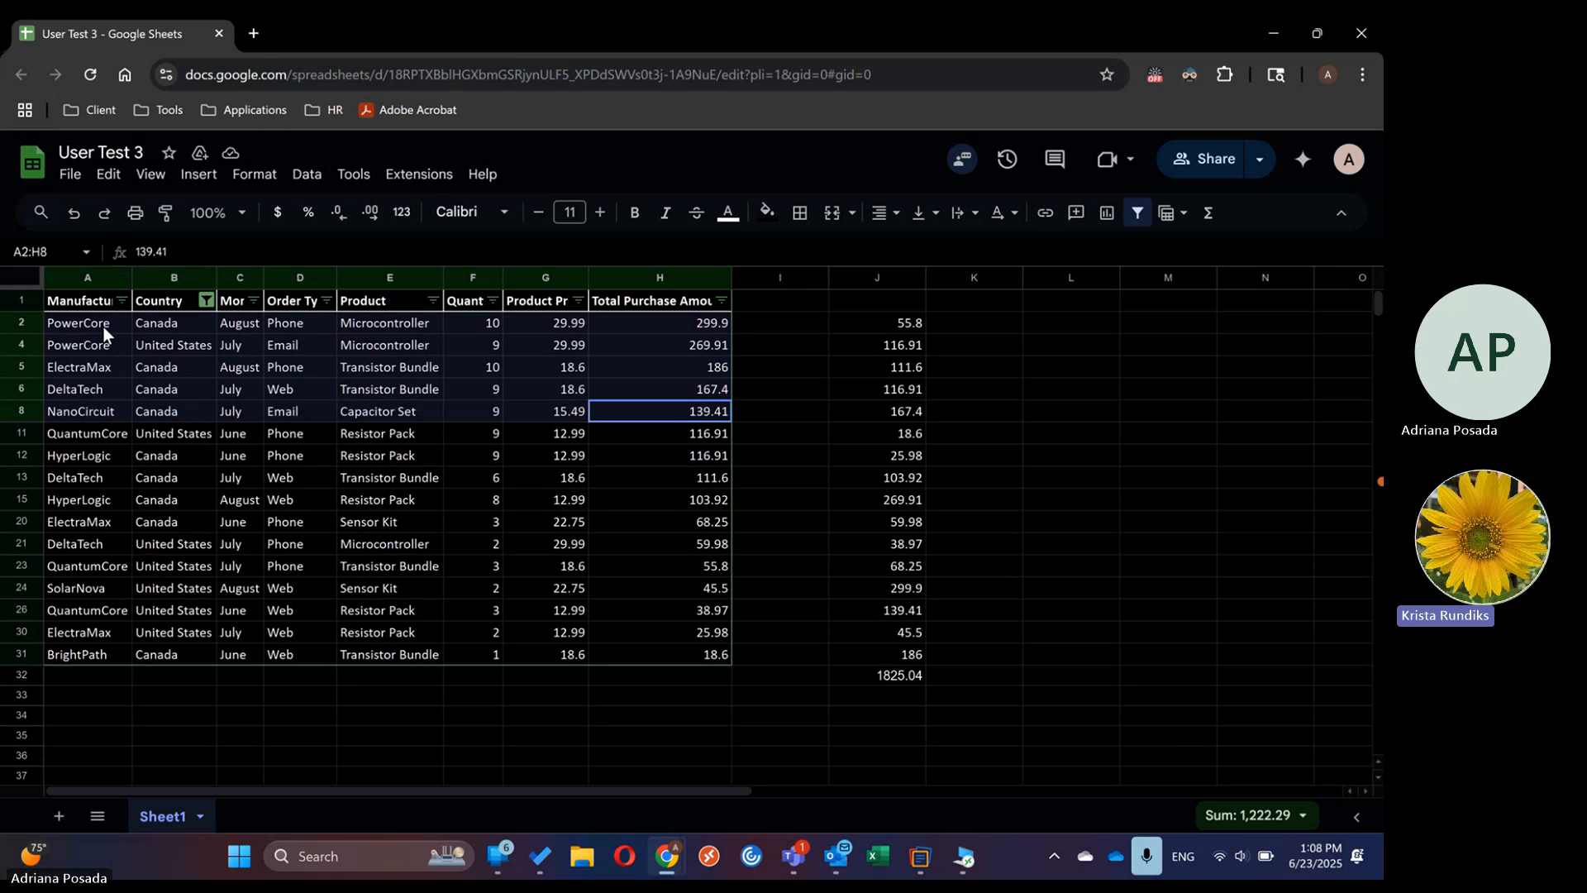
pyautogui.moveTo(103, 325); pyautogui.dragTo(102, 325)
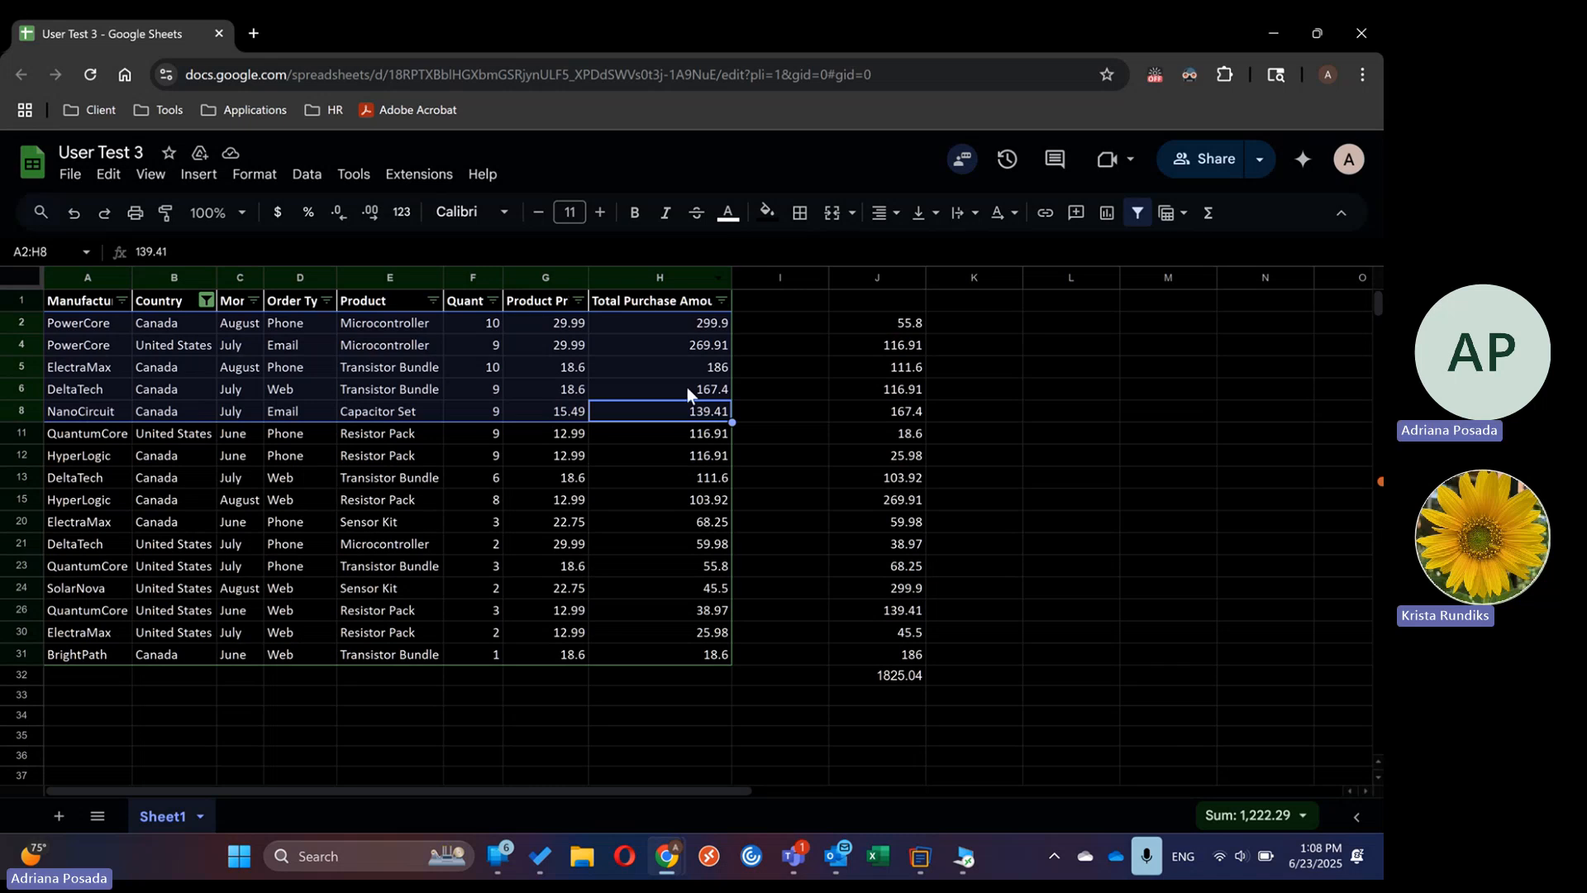
# - Highlight the five highest Total Purchase Amount cells, H2:H8, with a light green fill
pyautogui.moveTo(688, 410); pyautogui.dragTo(686, 329)
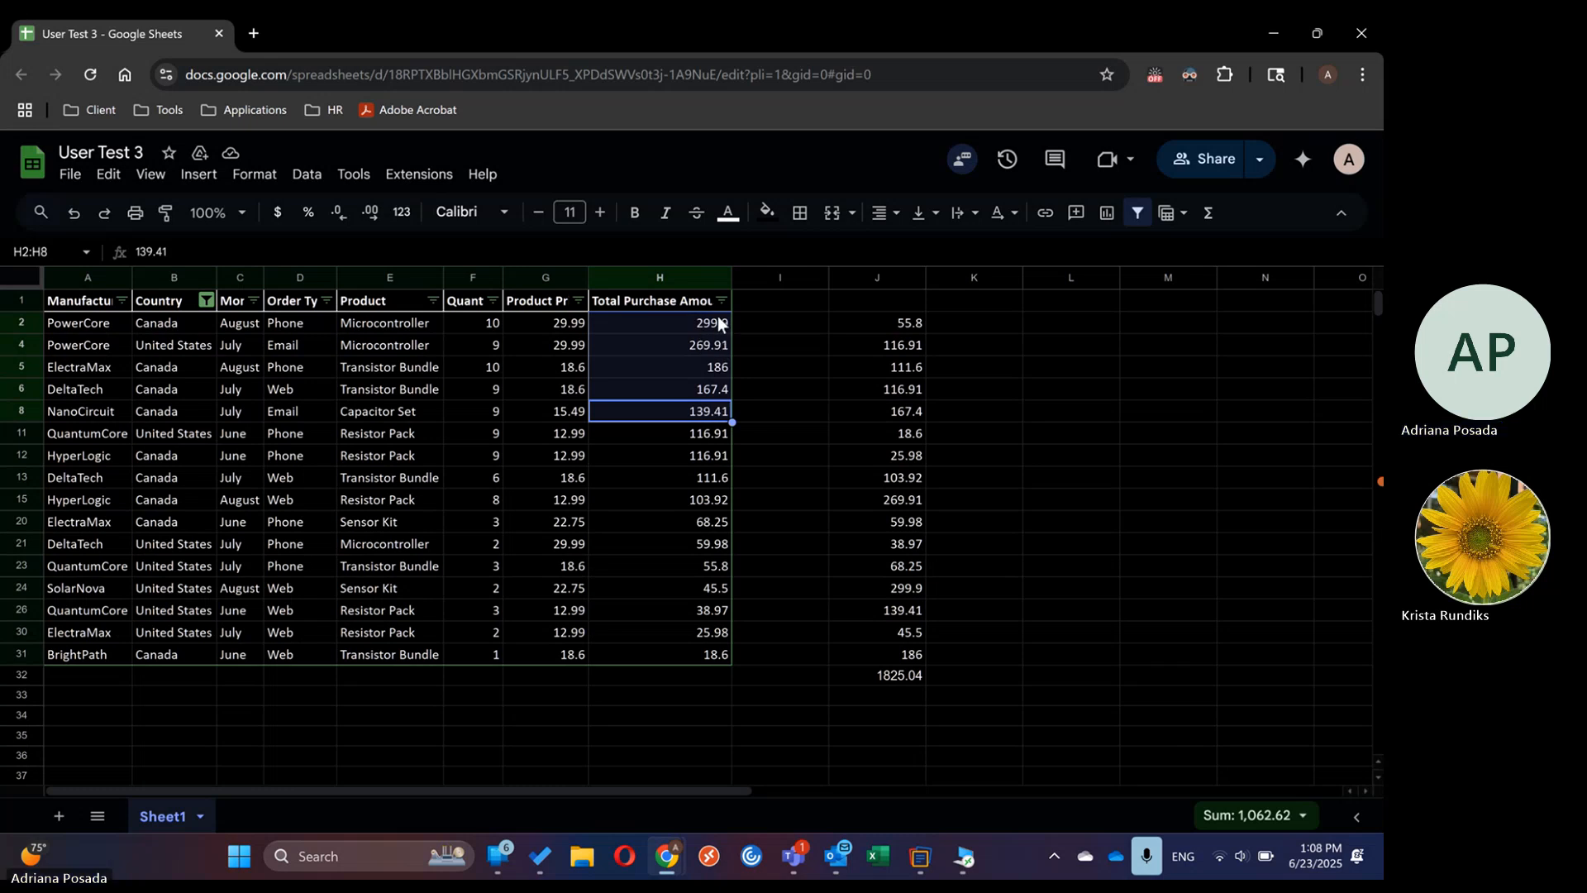
pyautogui.click(767, 213)
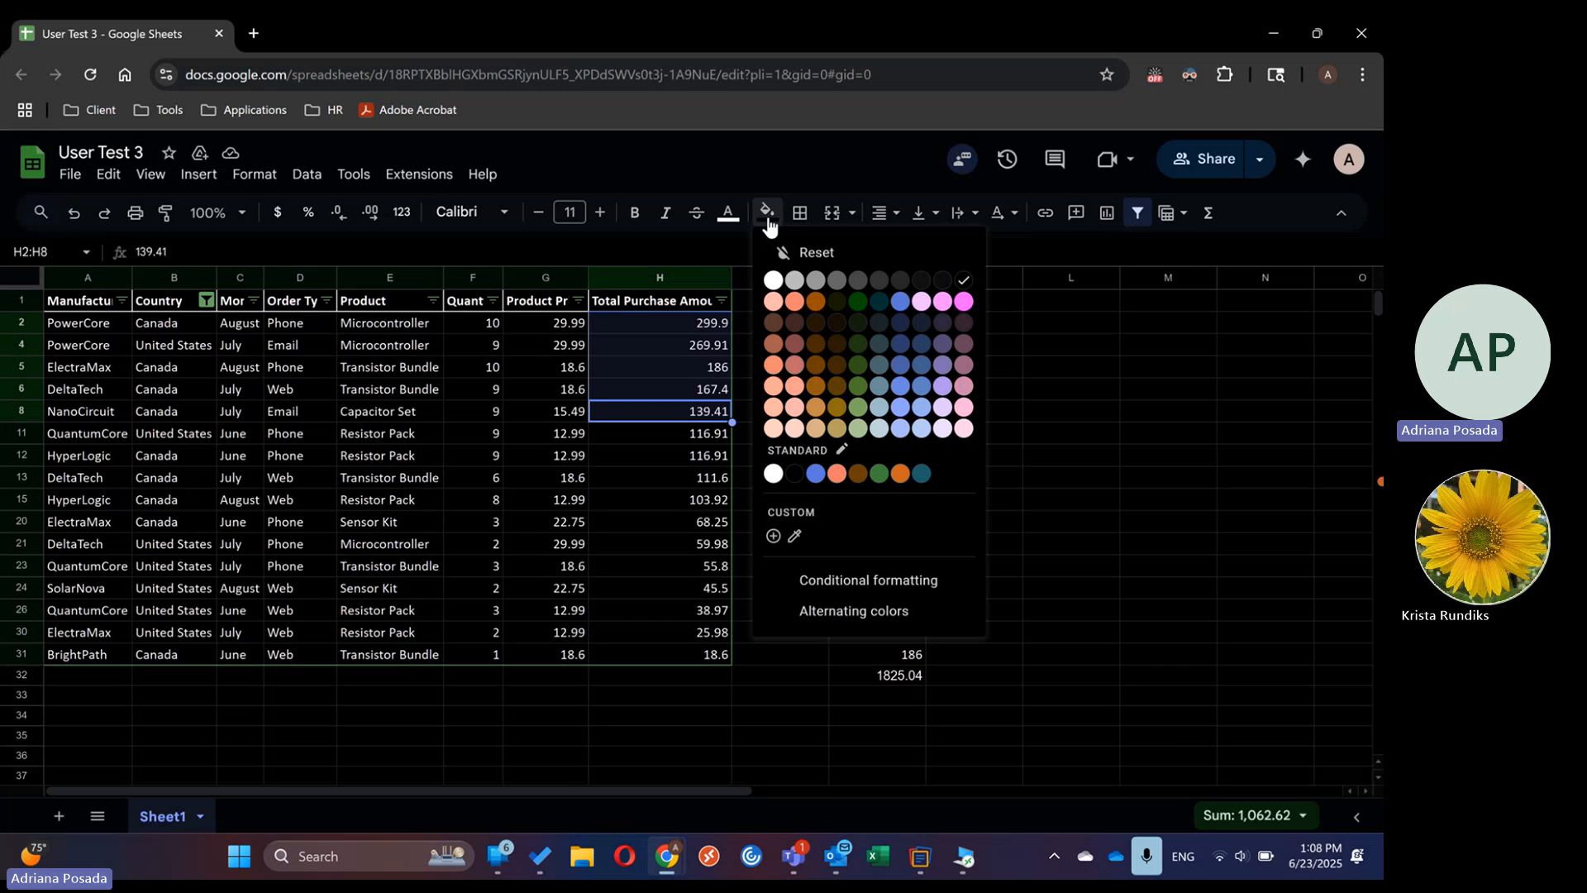
pyautogui.click(858, 428)
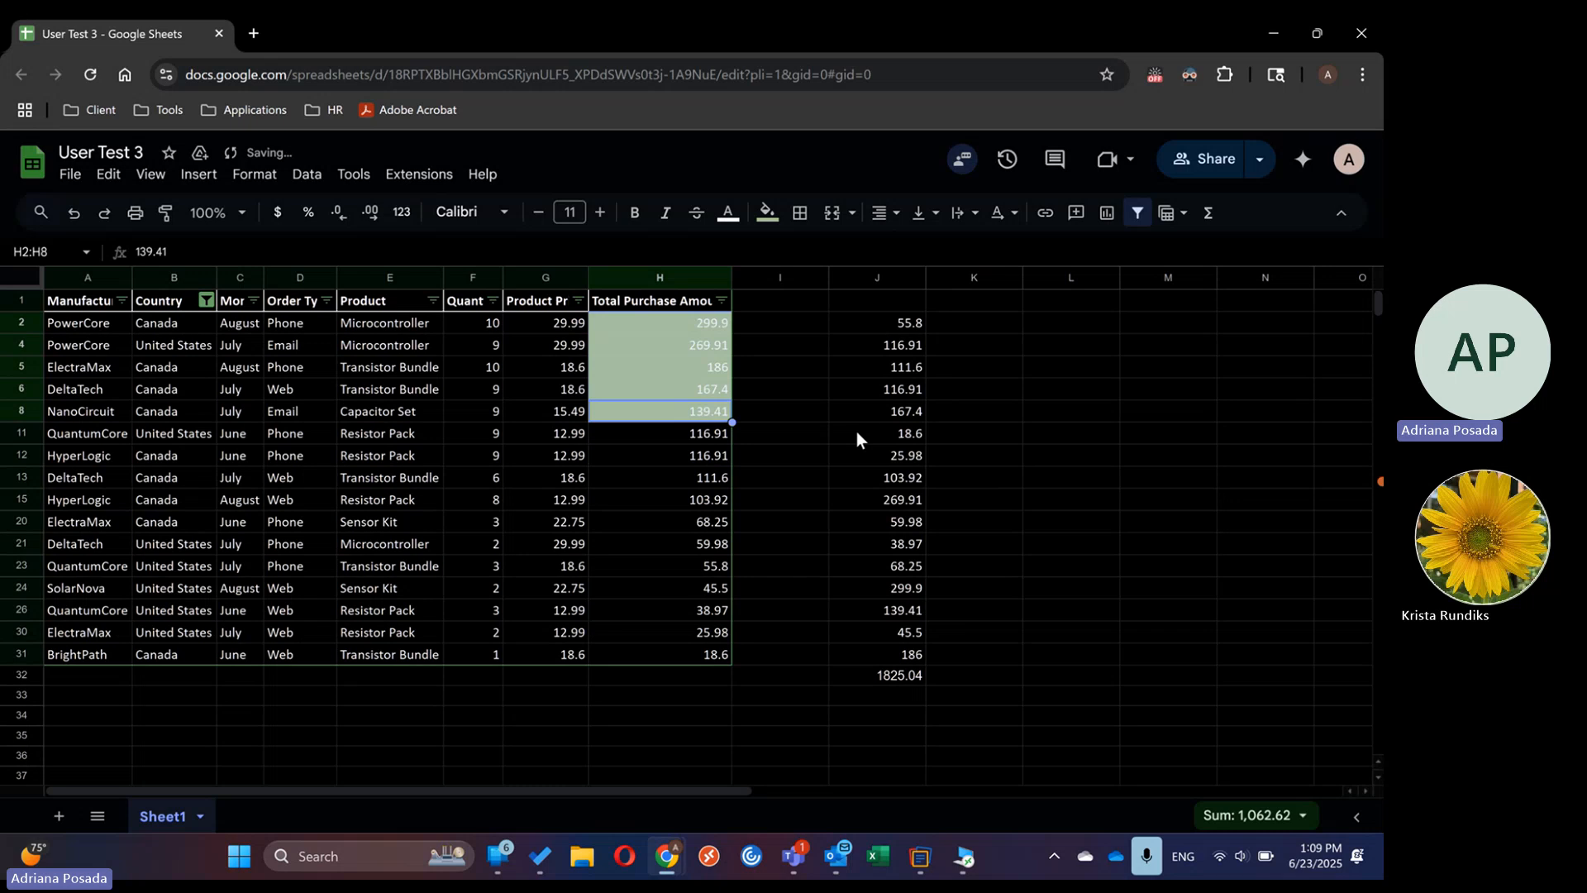
pyautogui.click(706, 431)
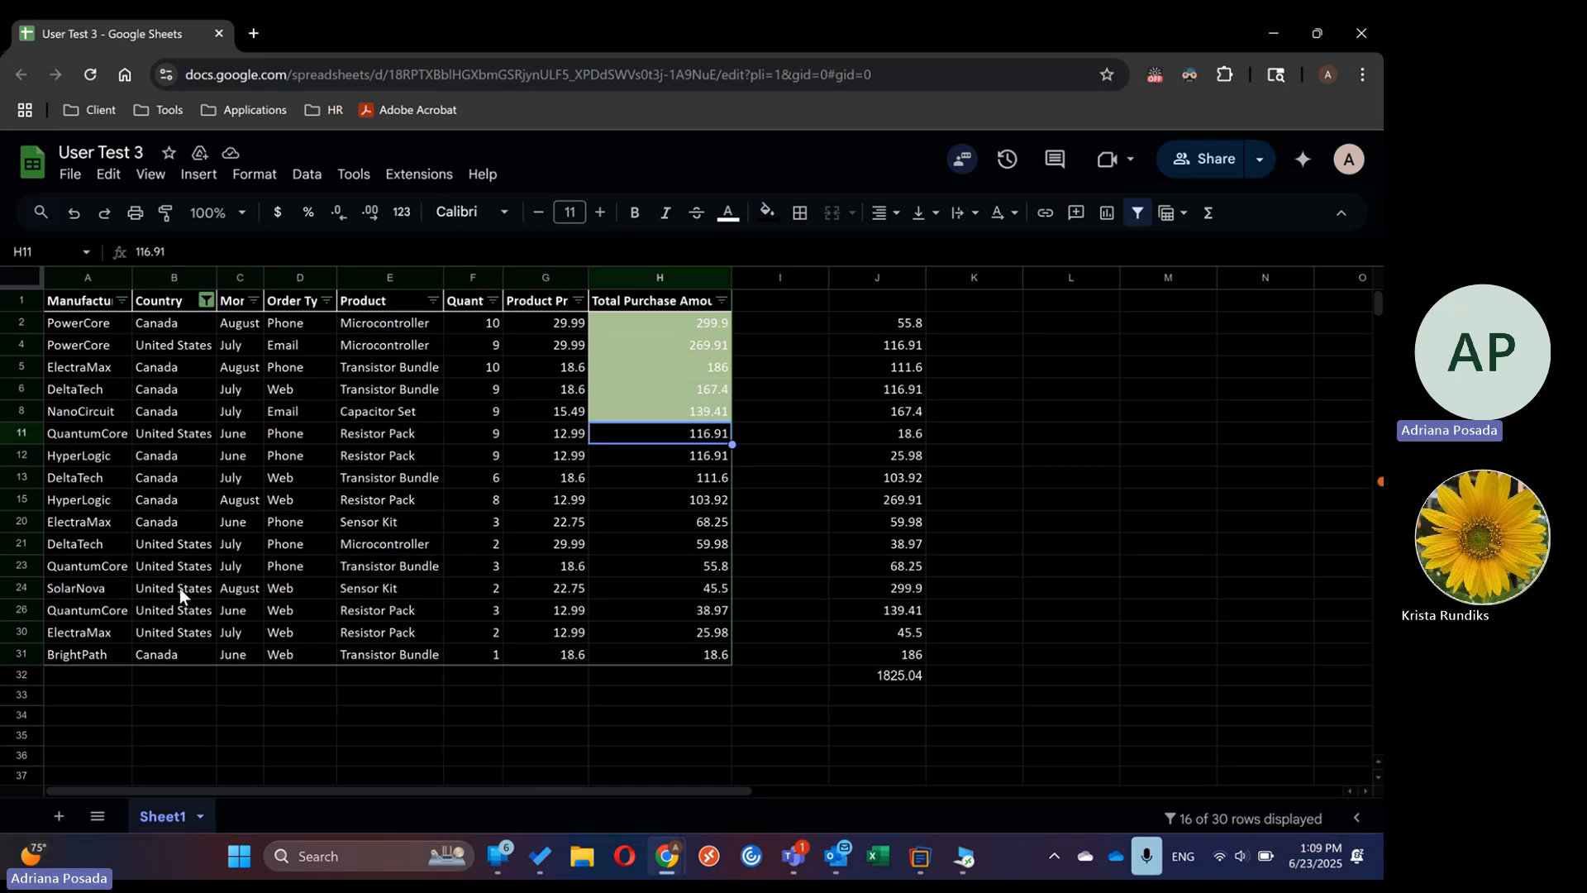
pyautogui.click(687, 676)
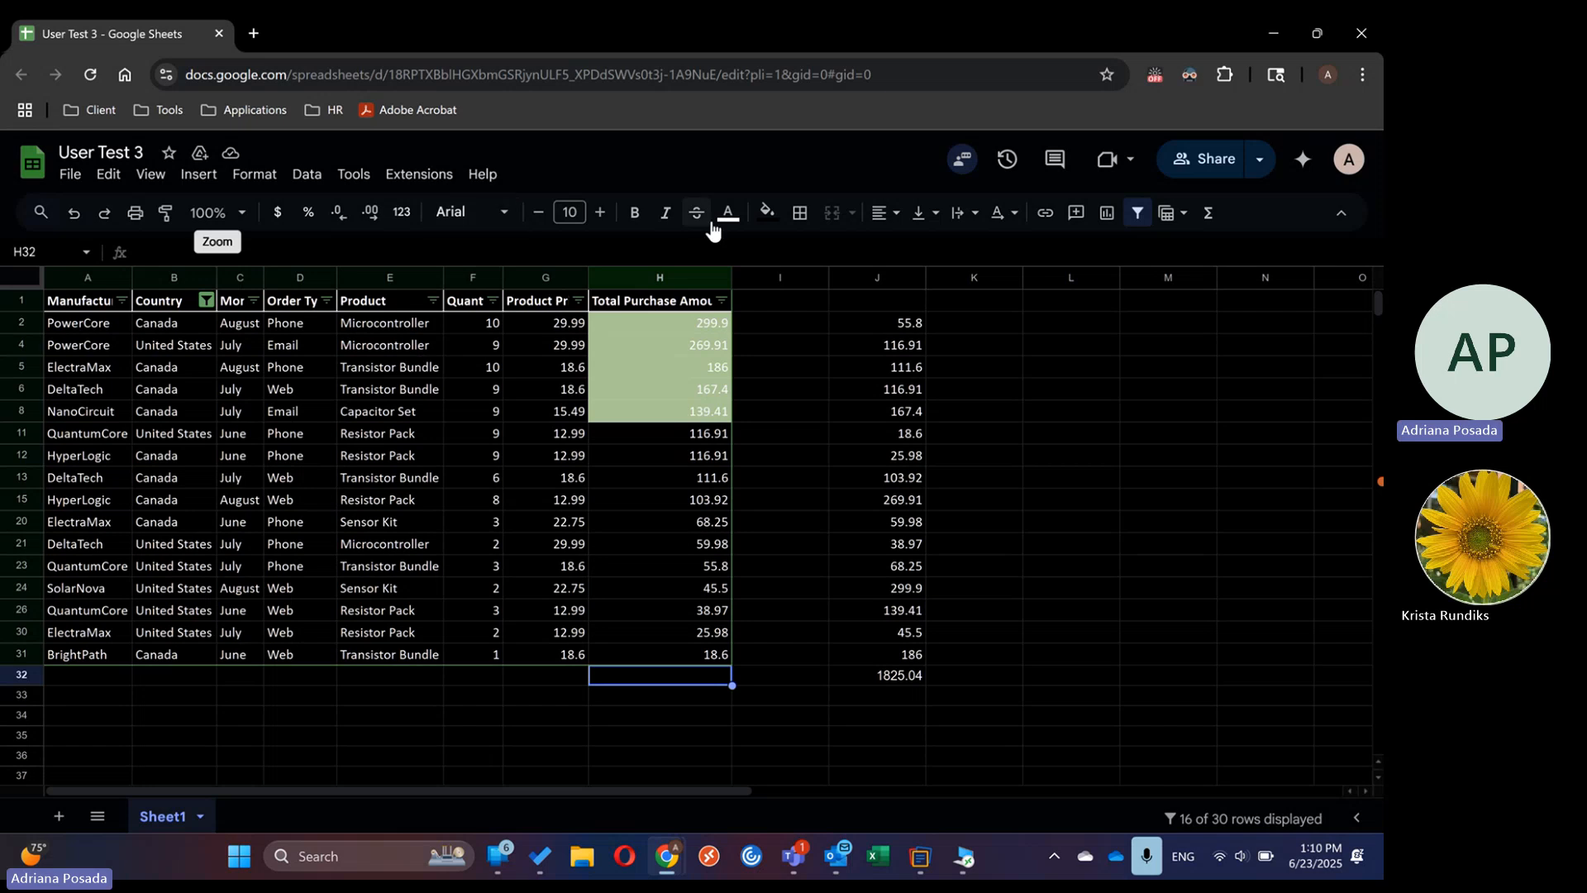
pyautogui.click(1341, 215)
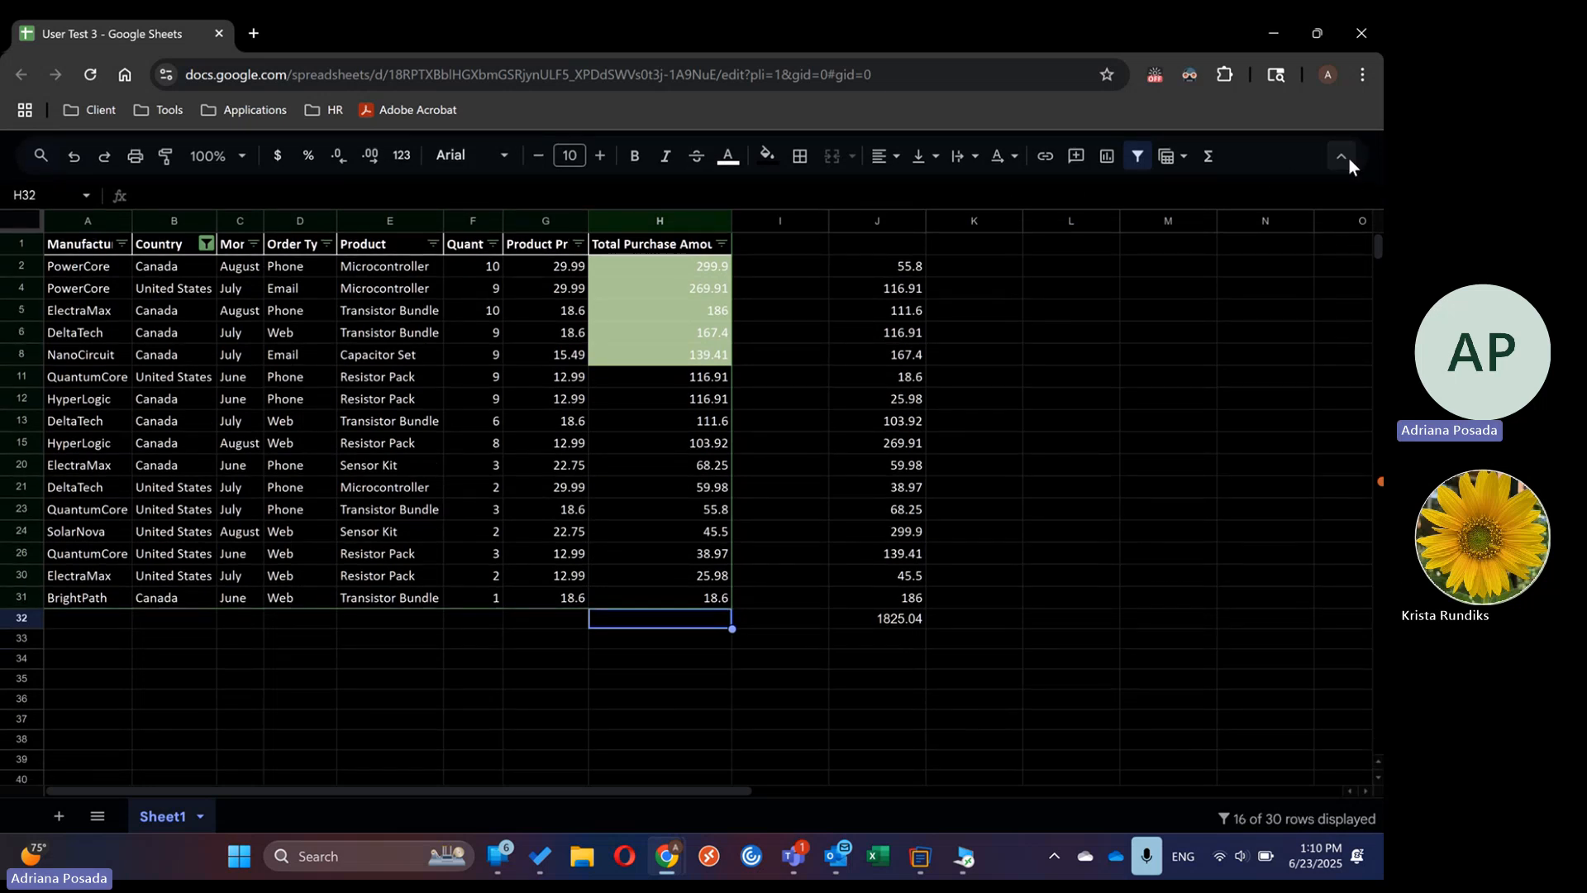
pyautogui.click(1342, 156)
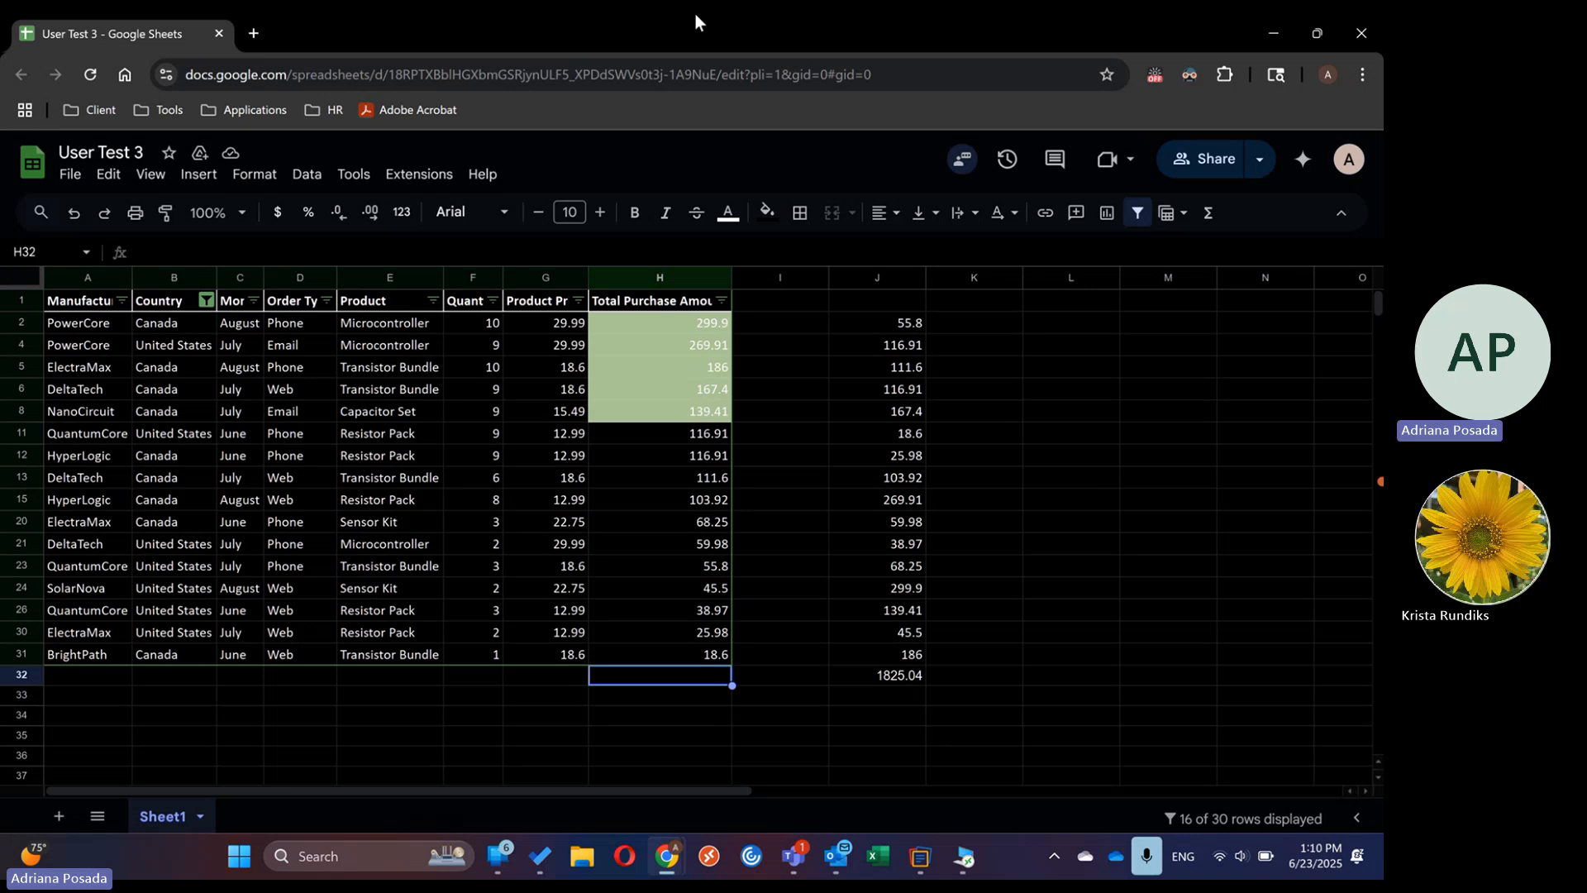